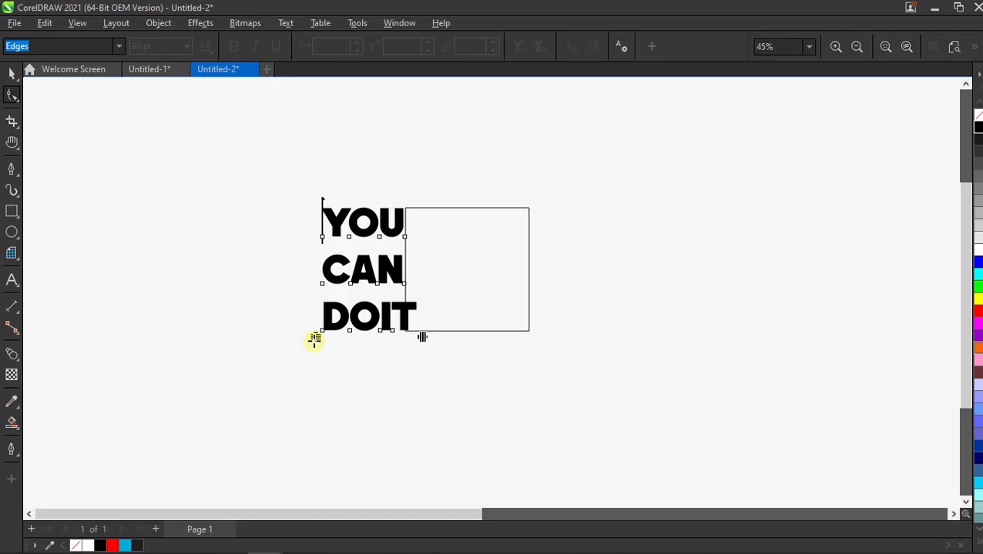
Step: Tighten the line spacing of the YOU CAN DOIT text and convert the text to curves
drag(314, 340, 314, 289)
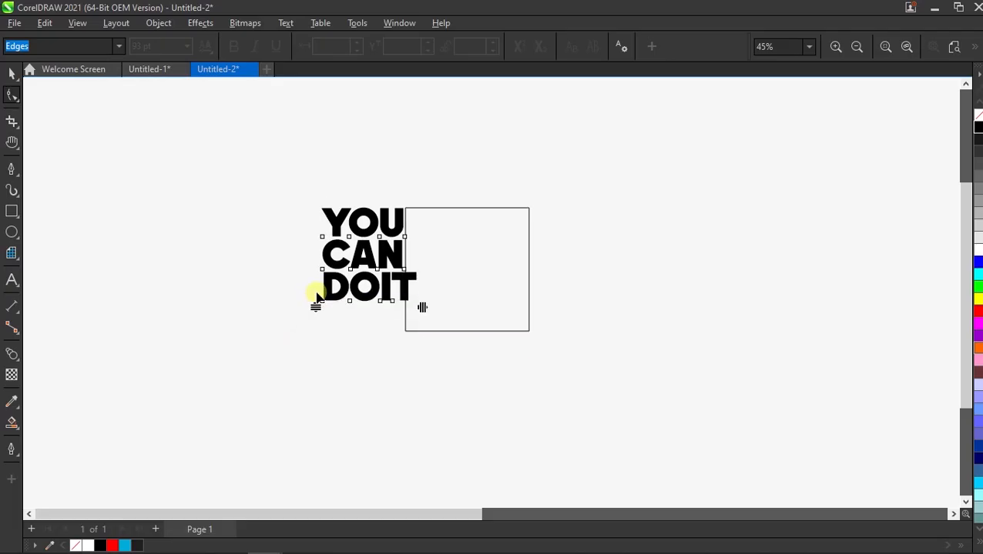
click(15, 71)
right_click(357, 219)
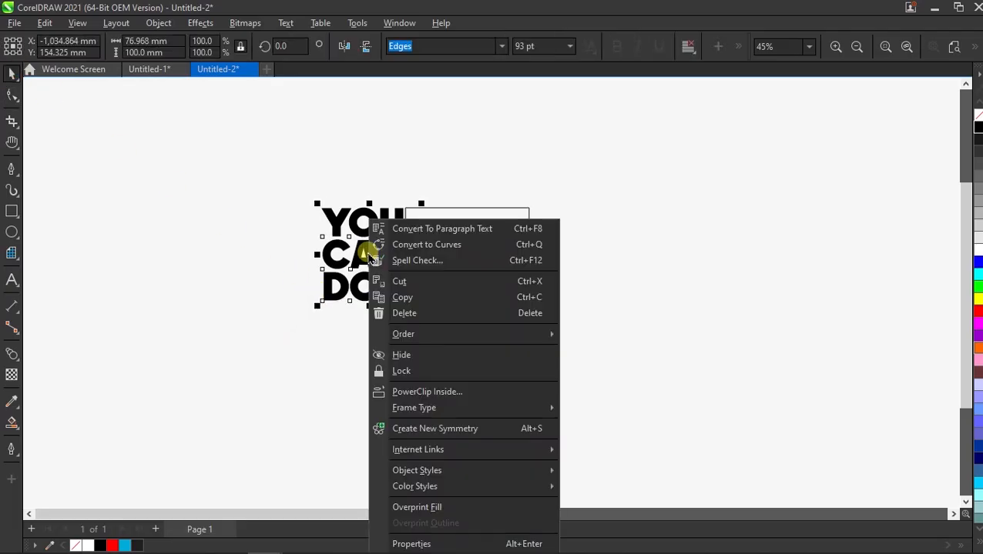
click(427, 245)
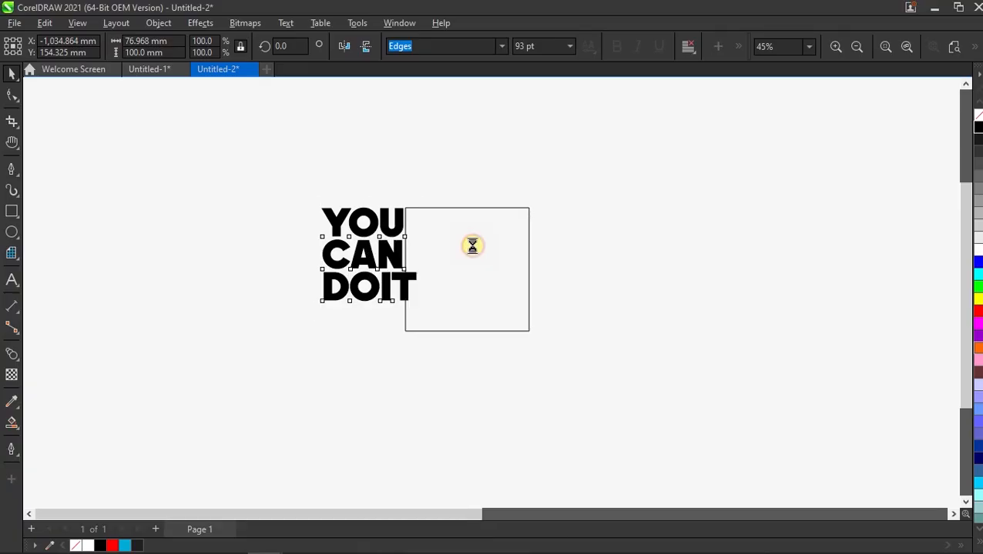
Step: Move the text over the lower-left part of the square and skew both objects vertically together to 345 degrees
drag(342, 286, 406, 334)
scroll(478, 276, up, 3)
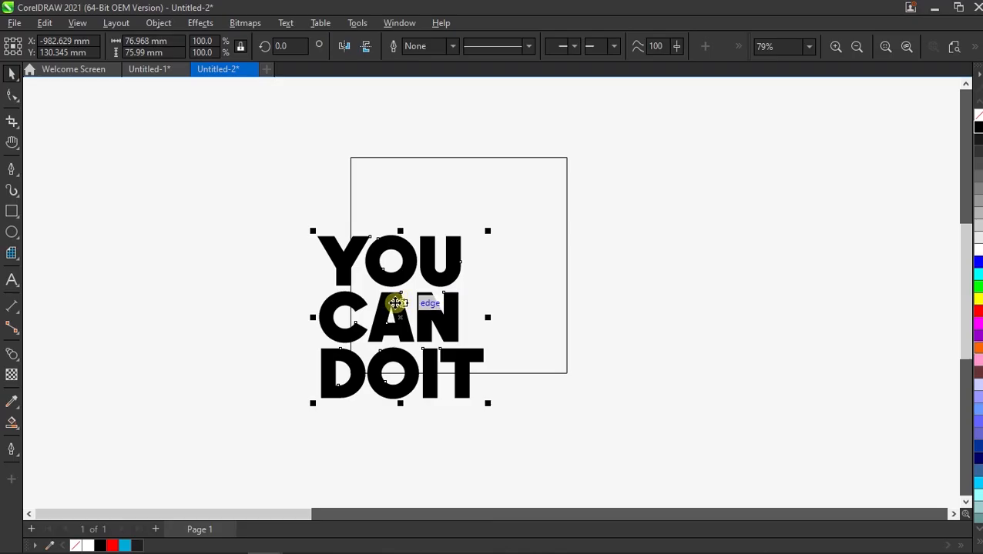
drag(275, 130, 422, 210)
drag(636, 414, 635, 413)
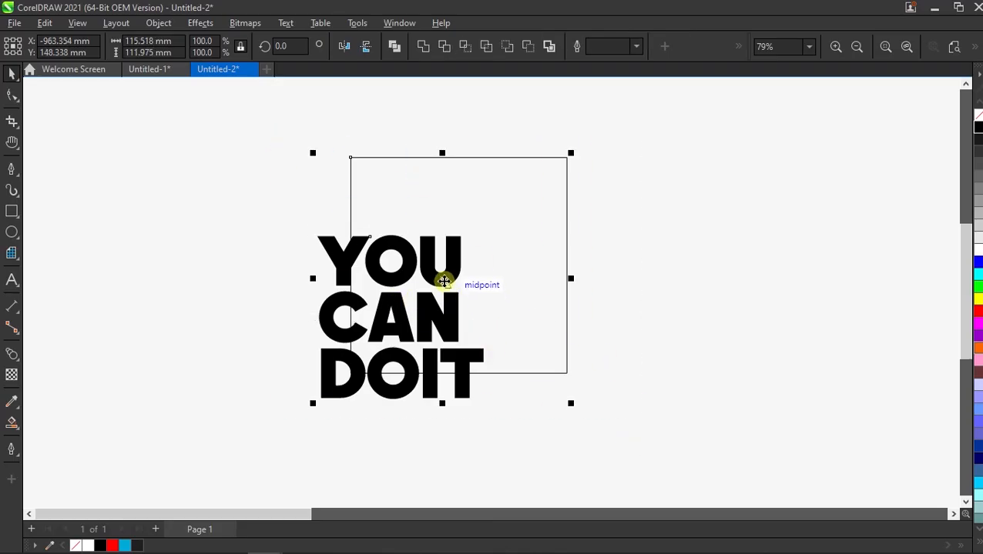
click(444, 281)
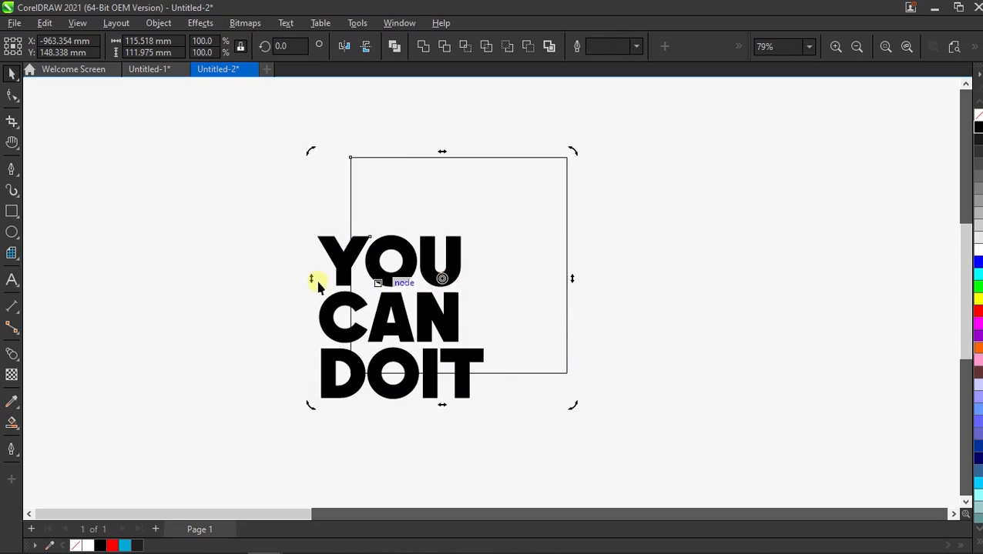
drag(307, 278, 307, 243)
scroll(458, 287, down, 2)
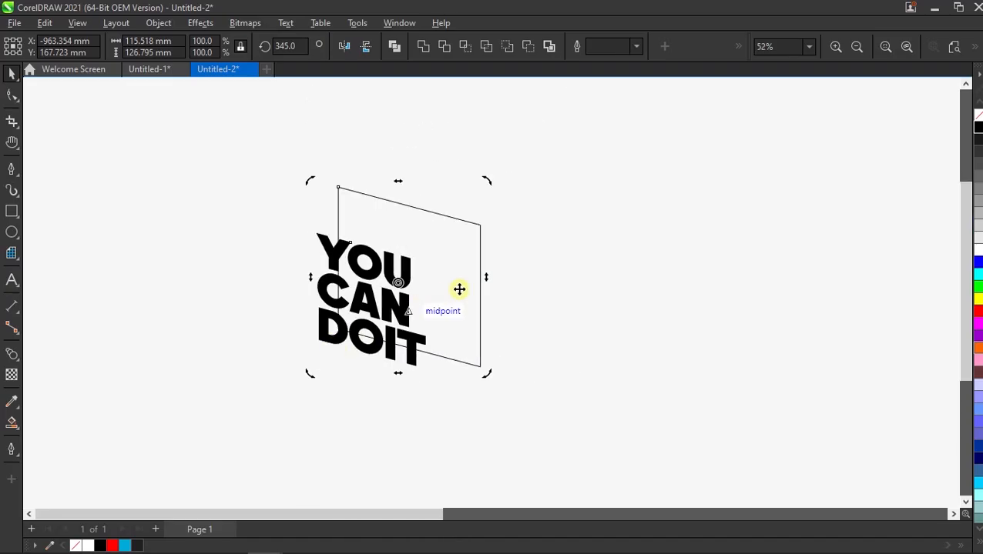
click(548, 299)
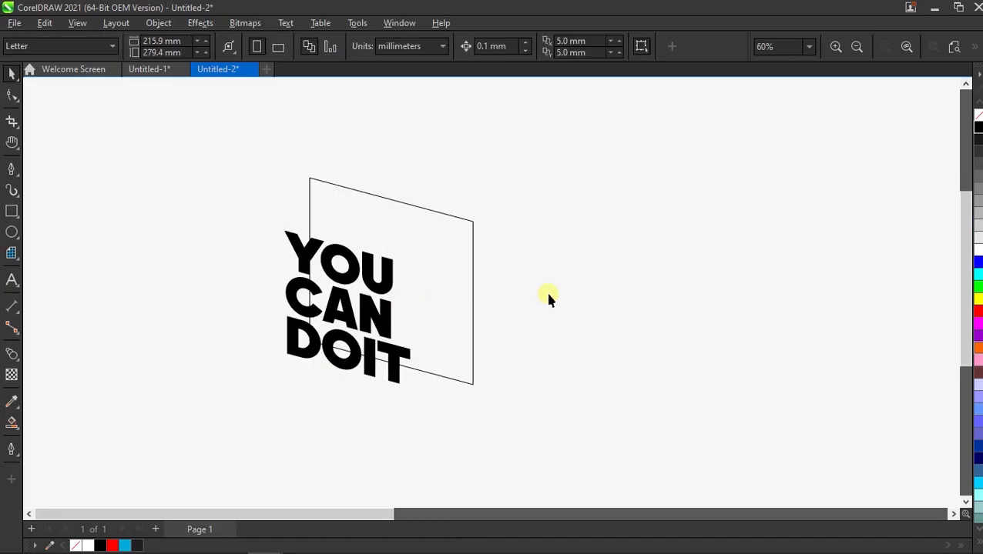
Step: Draw a guide line rising from the skewed frame's upper-right corner, about 60 mm across and 35 mm high
click(11, 169)
click(34, 168)
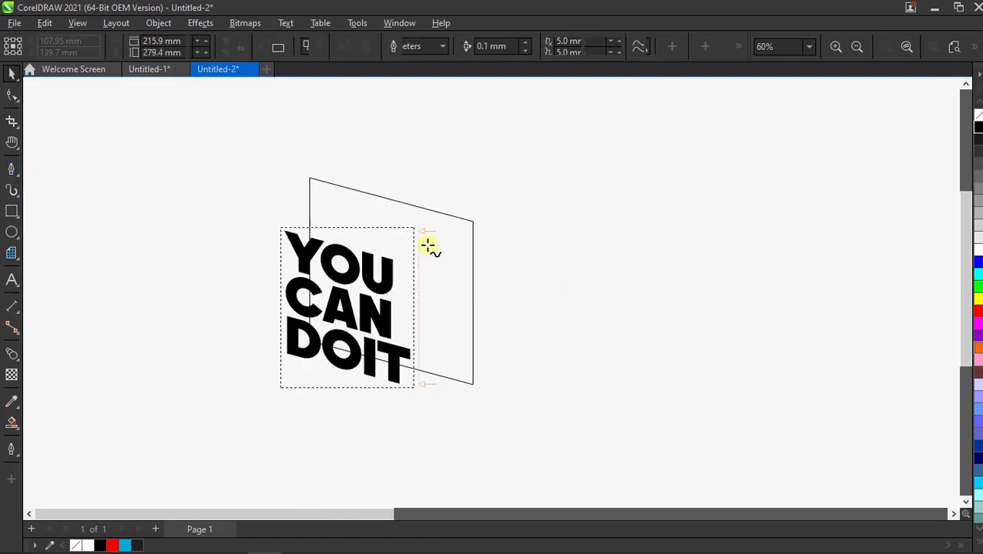
click(472, 219)
ctrl+click(580, 170)
key(space)
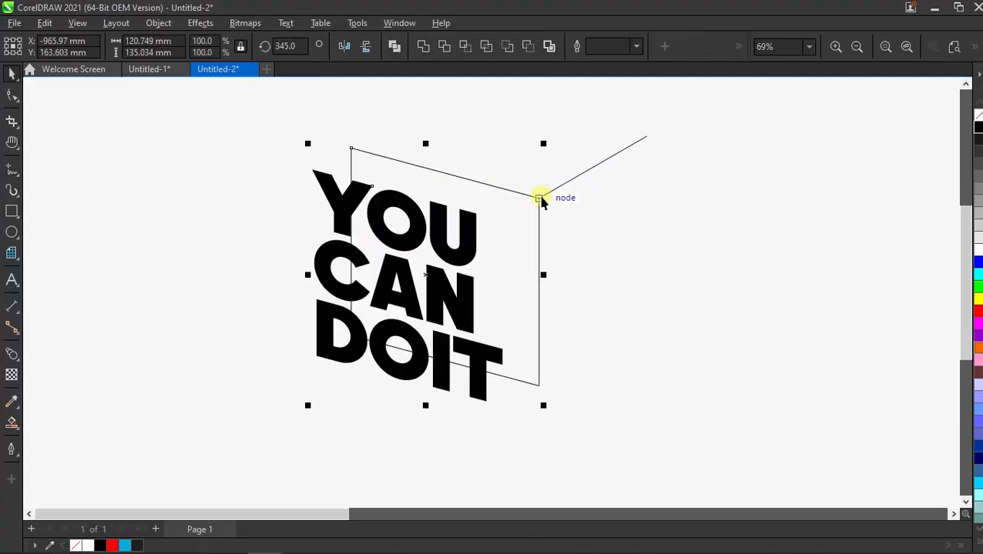
Step: Duplicate the text and frame diagonally up and to the right along the guide line's direction, and delete the guide line
drag(541, 193, 677, 198)
click(636, 152)
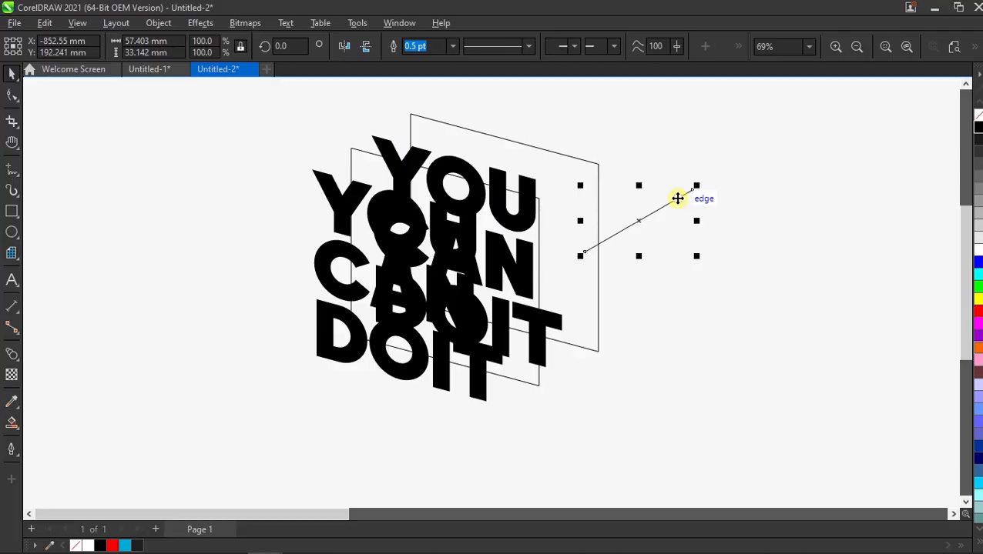
key(Delete)
Step: Set the front frame's outline to 10 pt and the rear frame's outline to 2 pt
click(355, 153)
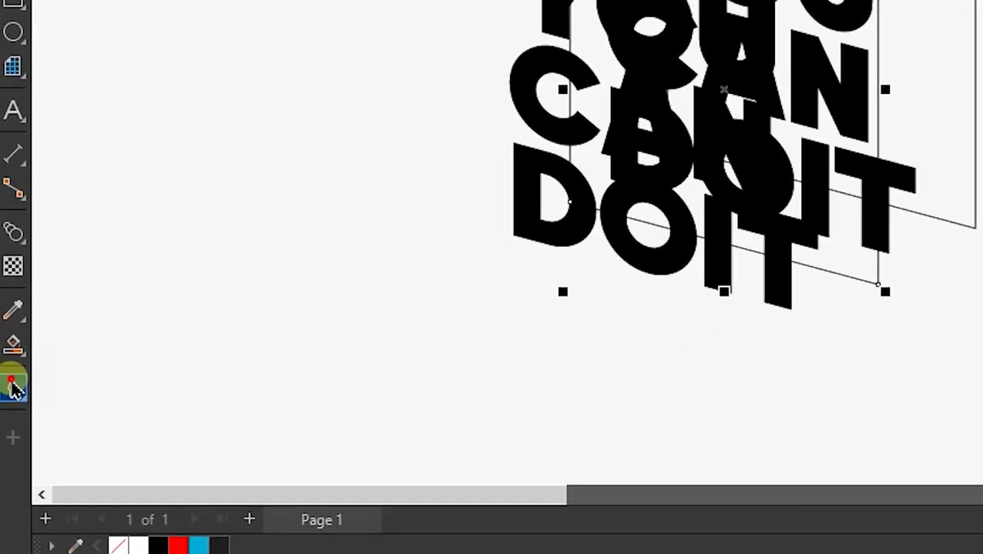
click(12, 449)
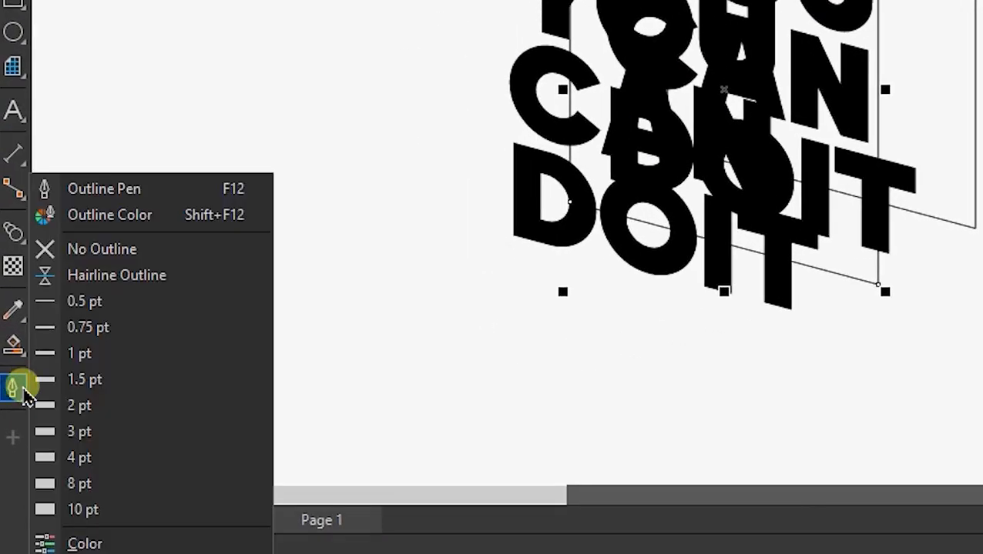
click(89, 513)
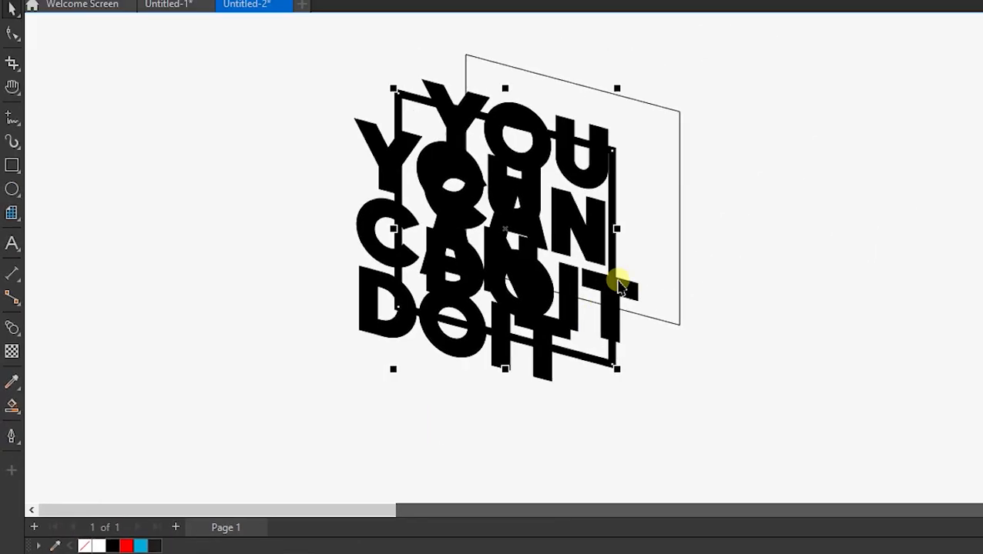
click(597, 175)
click(12, 450)
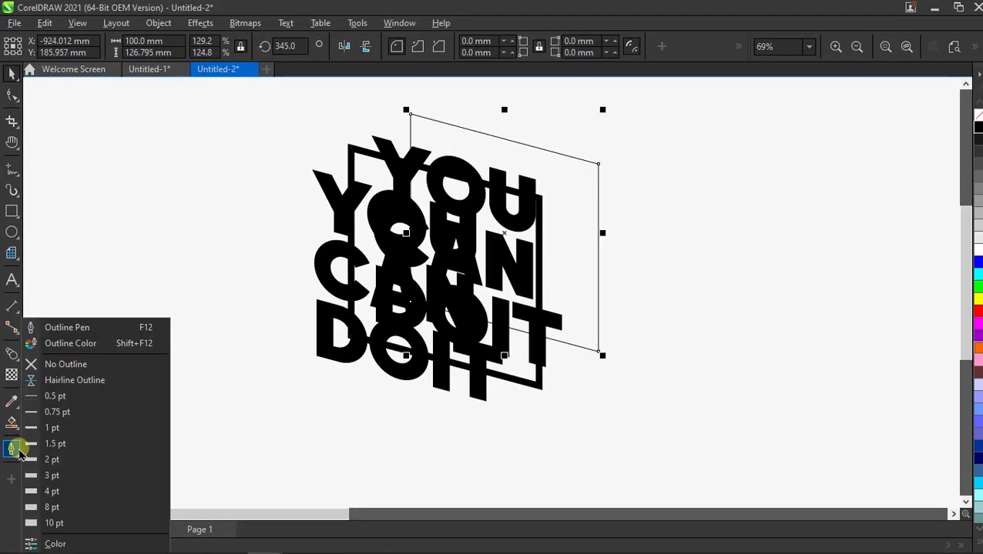
click(58, 461)
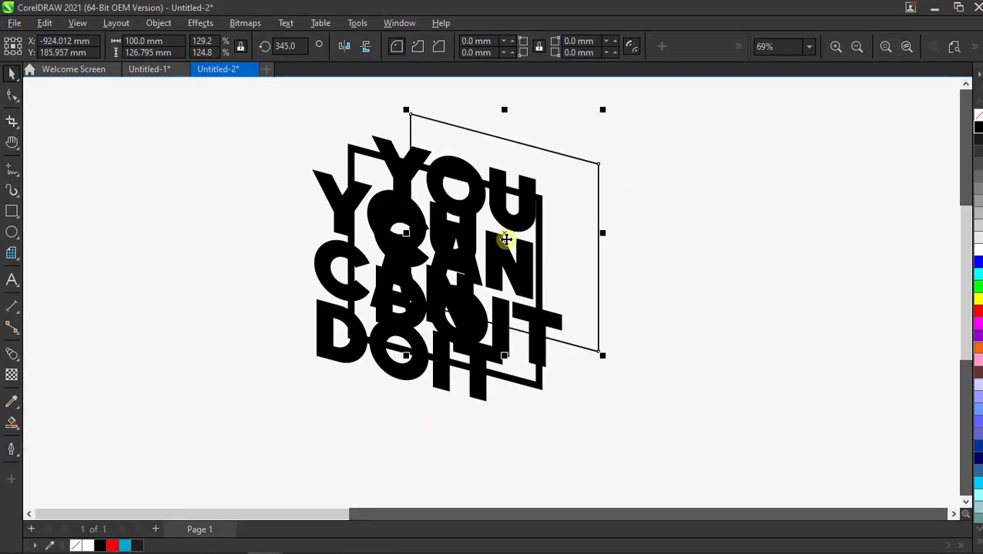
click(763, 213)
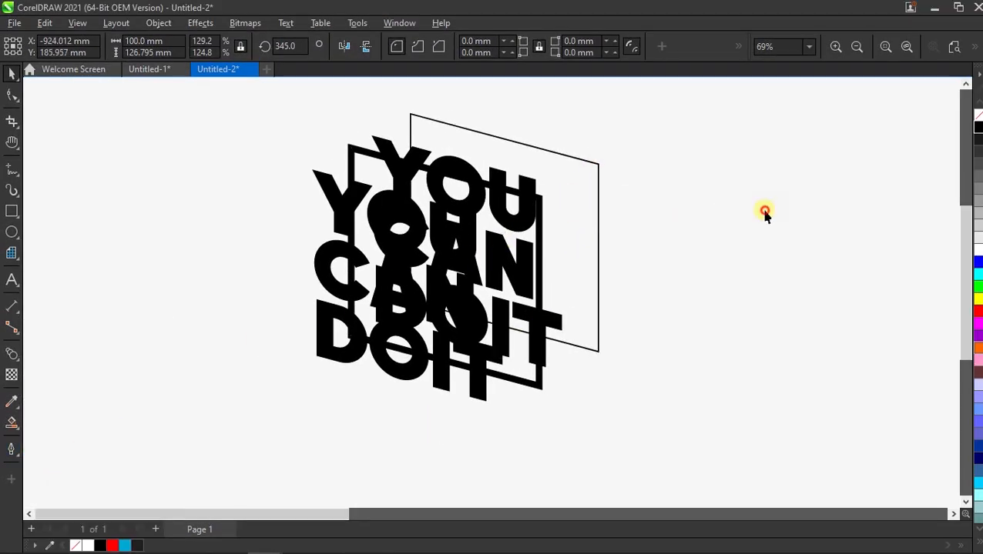
Step: Blend the front and rear copies of the text using 1 blend step
click(13, 354)
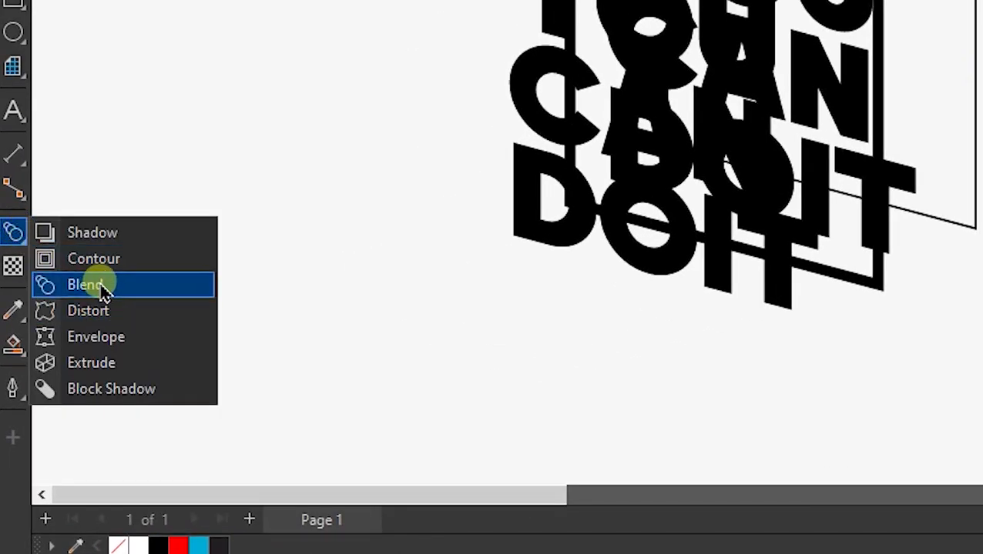
click(101, 285)
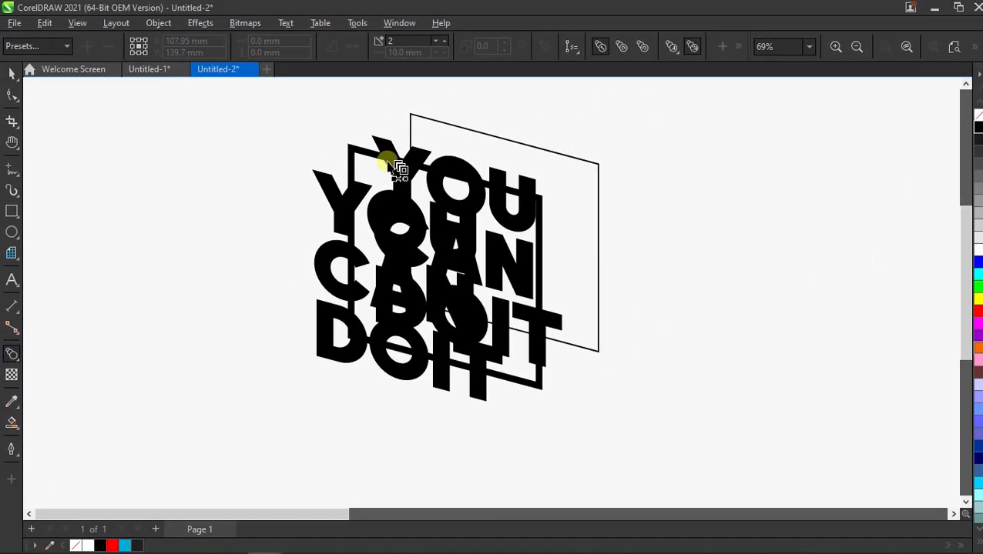
drag(394, 163, 358, 199)
drag(406, 41, 384, 42)
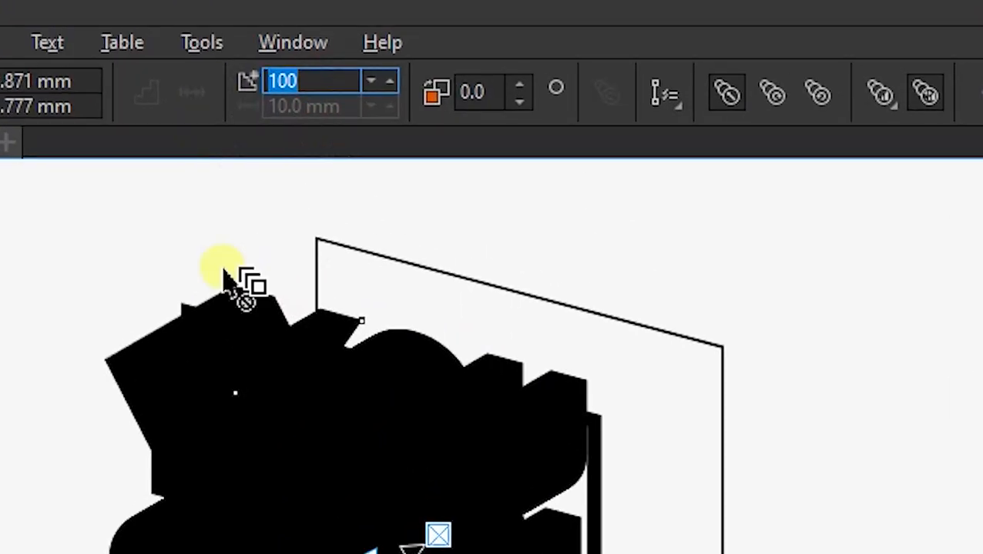
text(1)
key(Return)
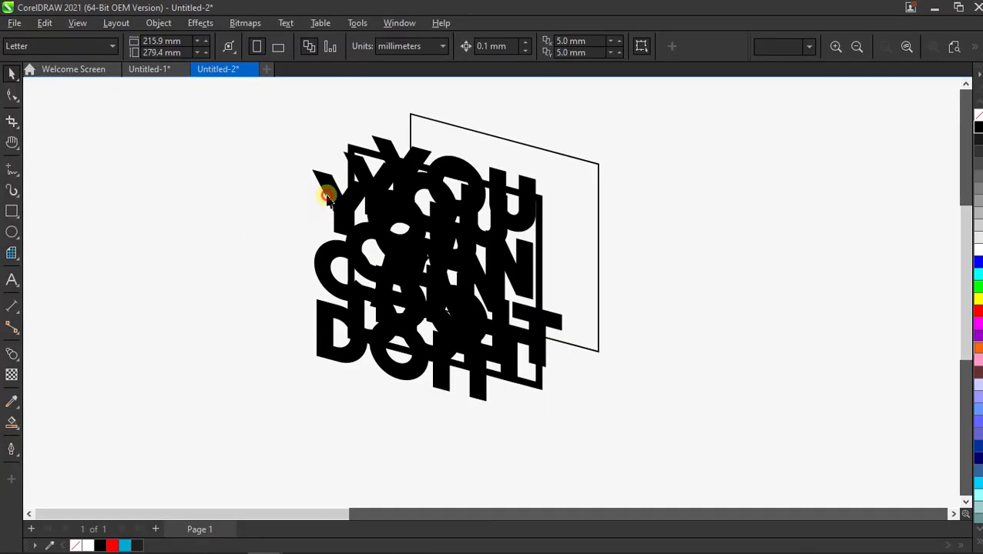
Step: Fill the front text of the blend with white and bring it to the front
click(329, 197)
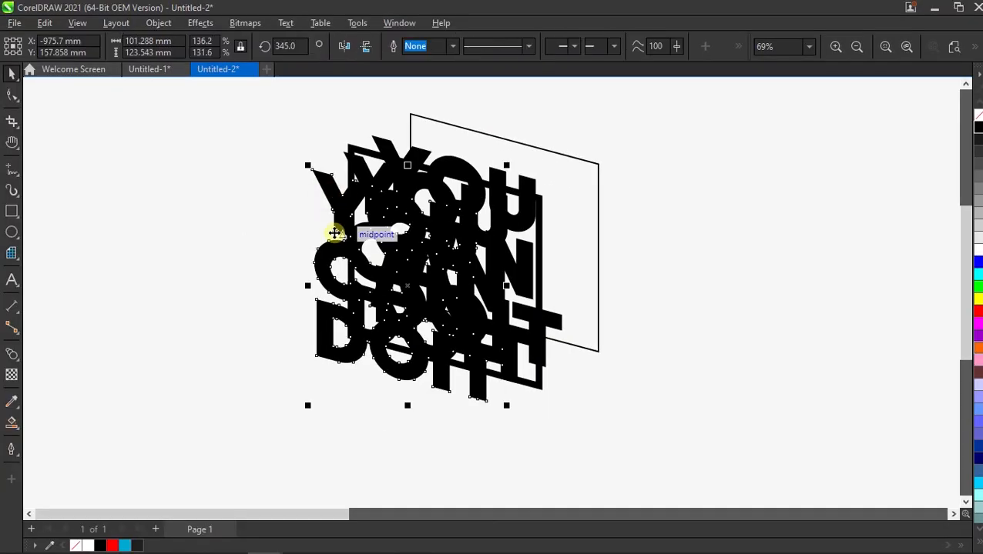
click(975, 253)
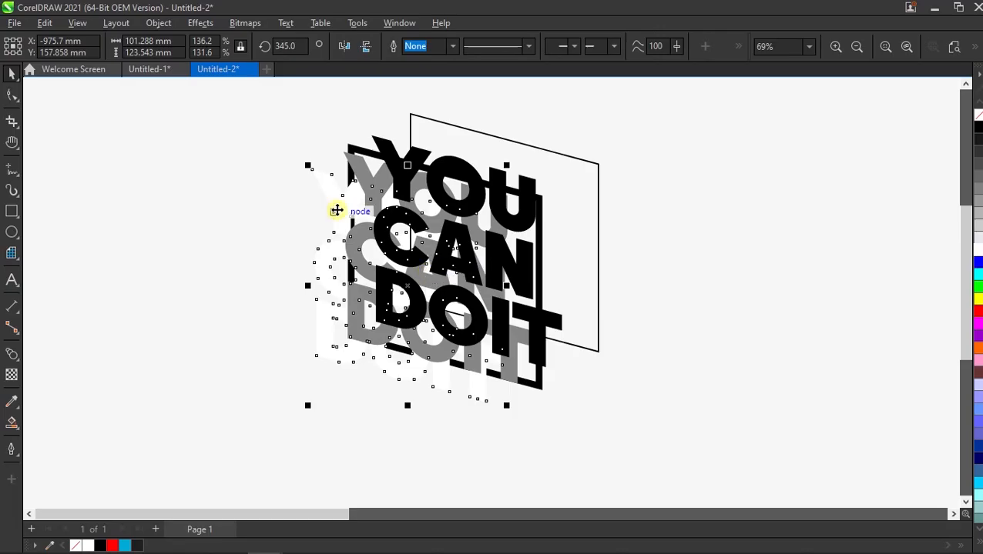
key(shift+Page_Up)
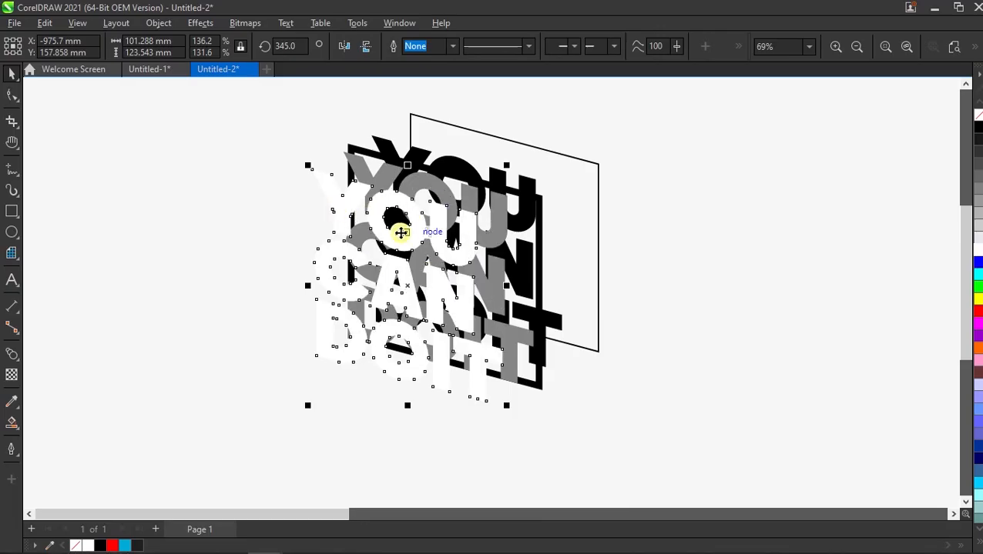
Step: Set the number of steps in the text blend to 15
click(393, 177)
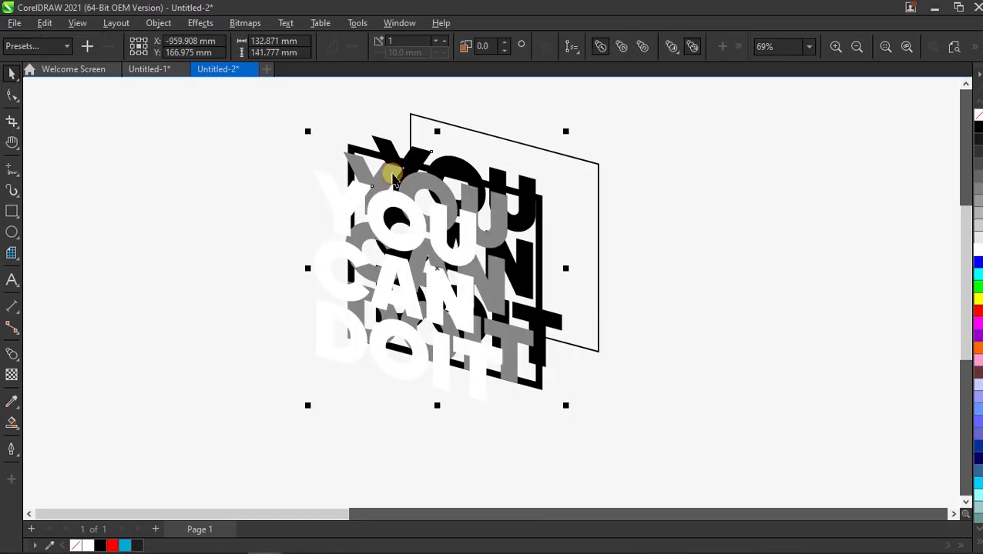
drag(405, 41, 357, 48)
text(15)
key(Return)
click(368, 112)
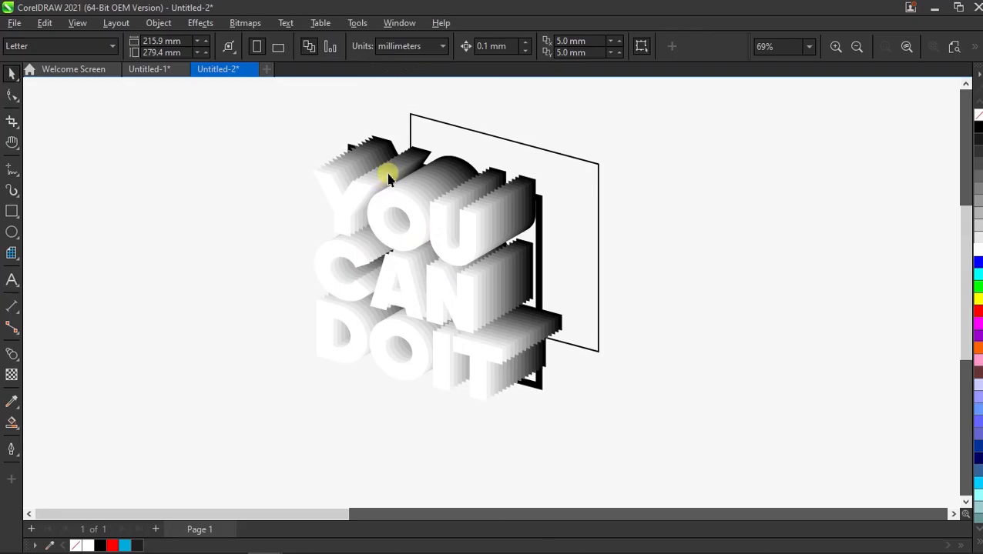
Step: Break the text blend apart and ungroup all of its intermediate copies
right_click(388, 179)
click(473, 182)
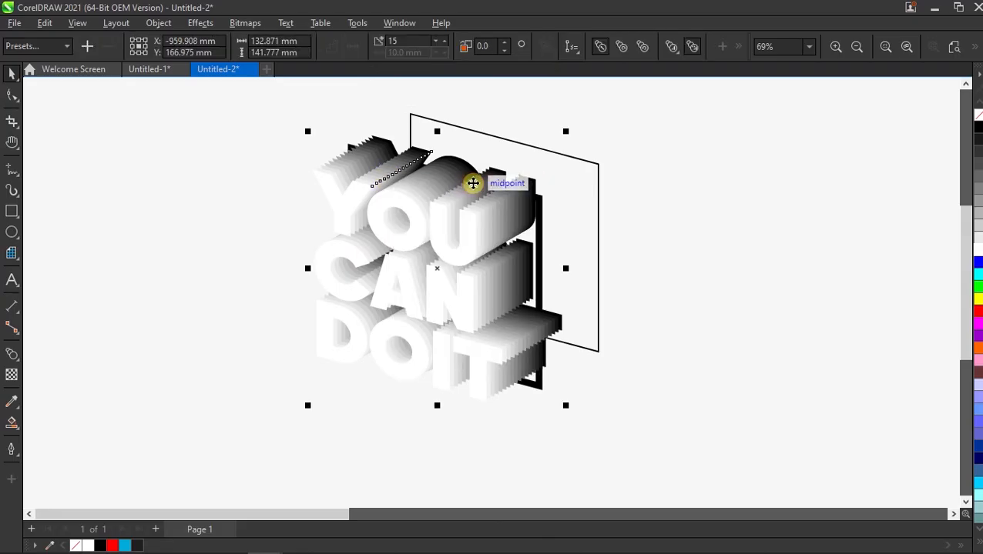
click(281, 168)
click(363, 160)
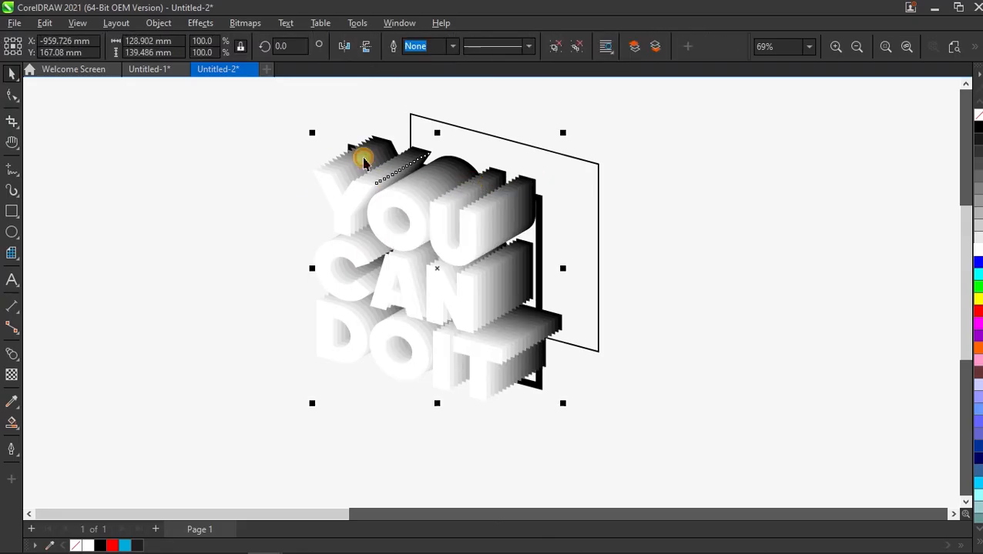
click(572, 48)
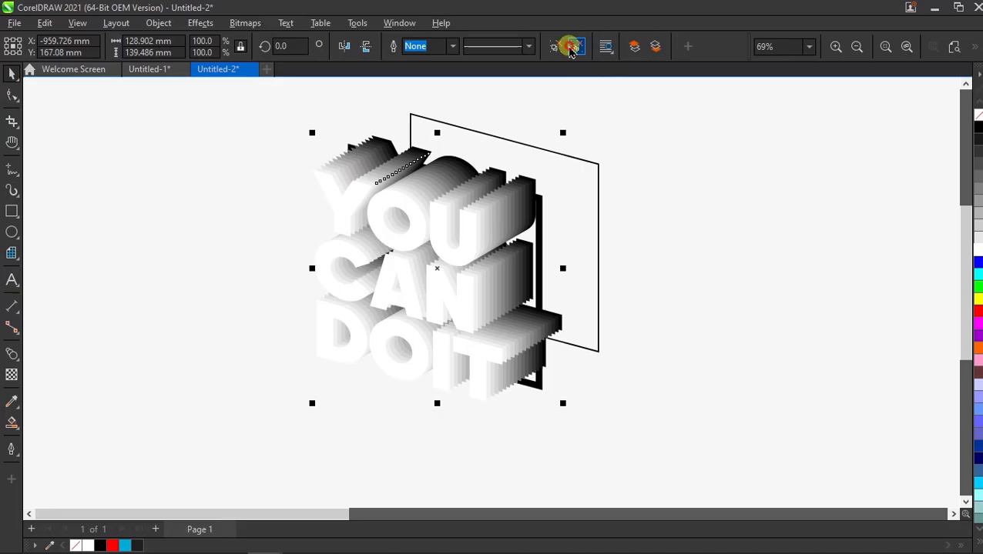
click(605, 87)
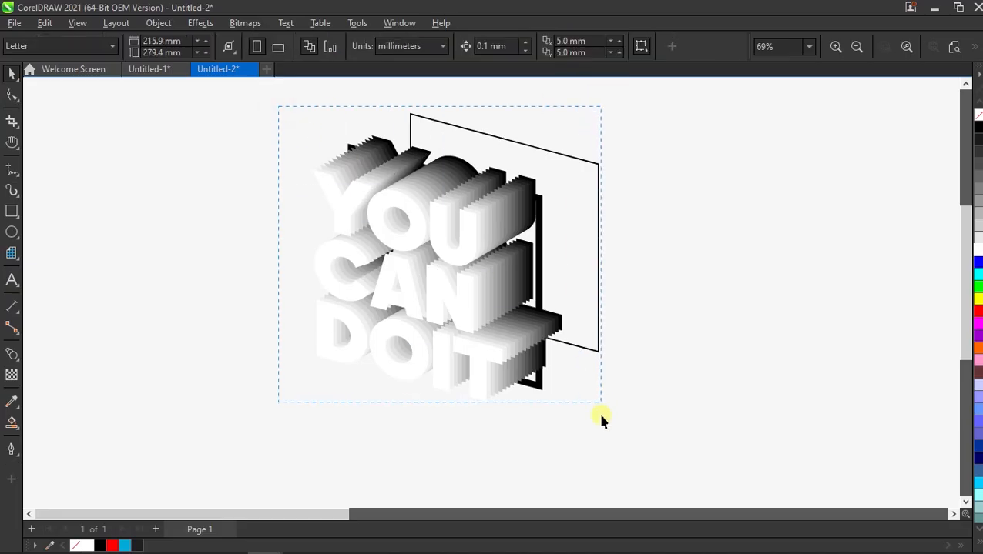
Step: Give all the stacked text copies a black outline with a width of 1 pt
click(538, 317)
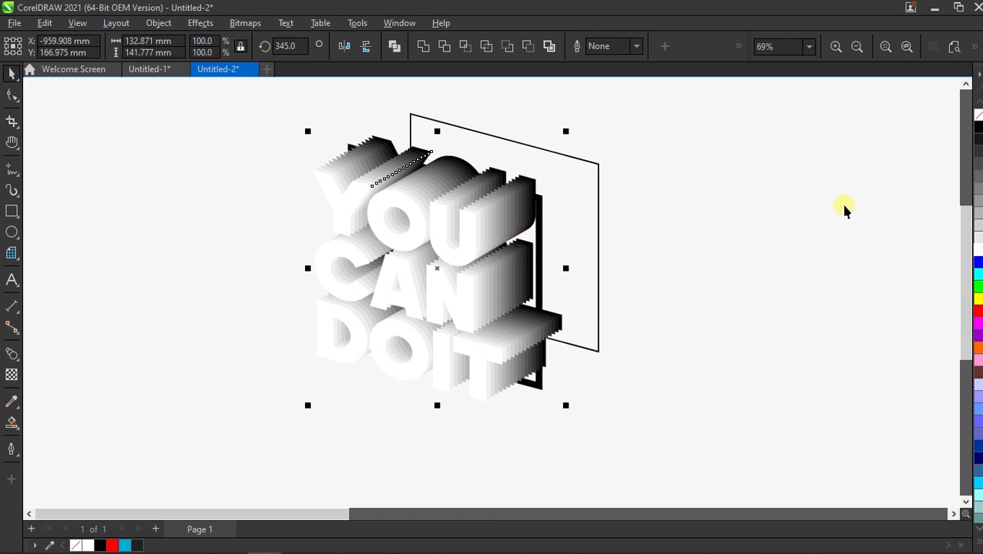
right_click(977, 132)
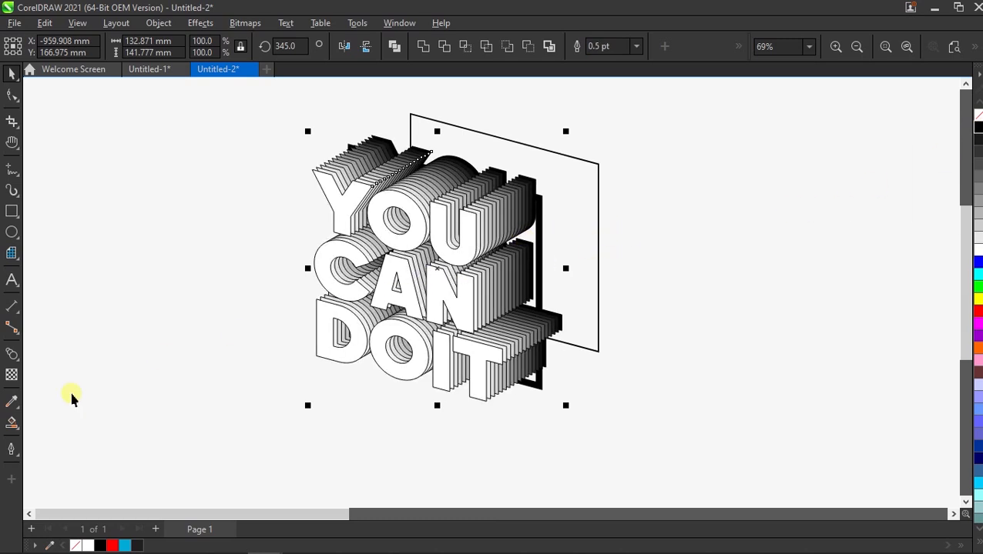
click(14, 448)
click(51, 433)
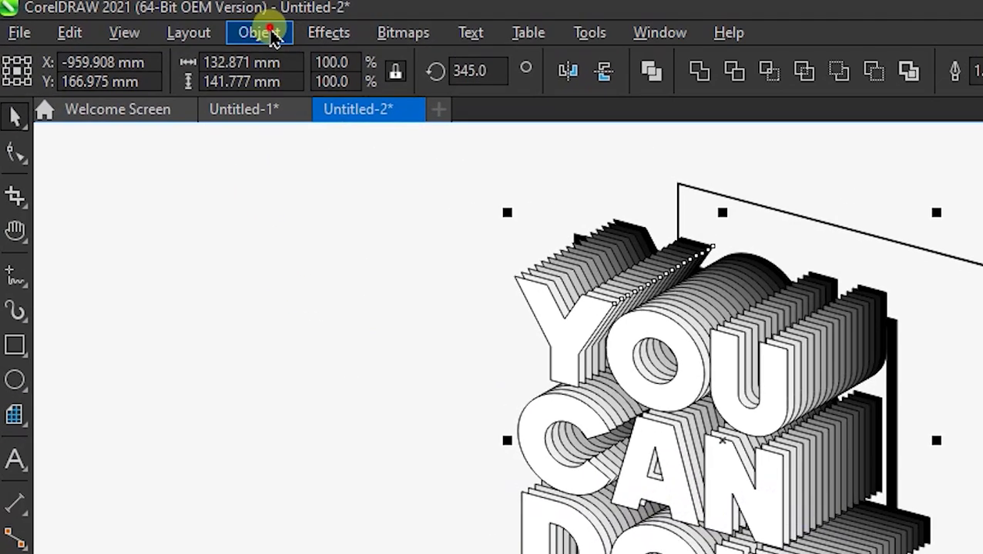
Step: Convert the outlines of all the stacked text copies to objects
click(157, 22)
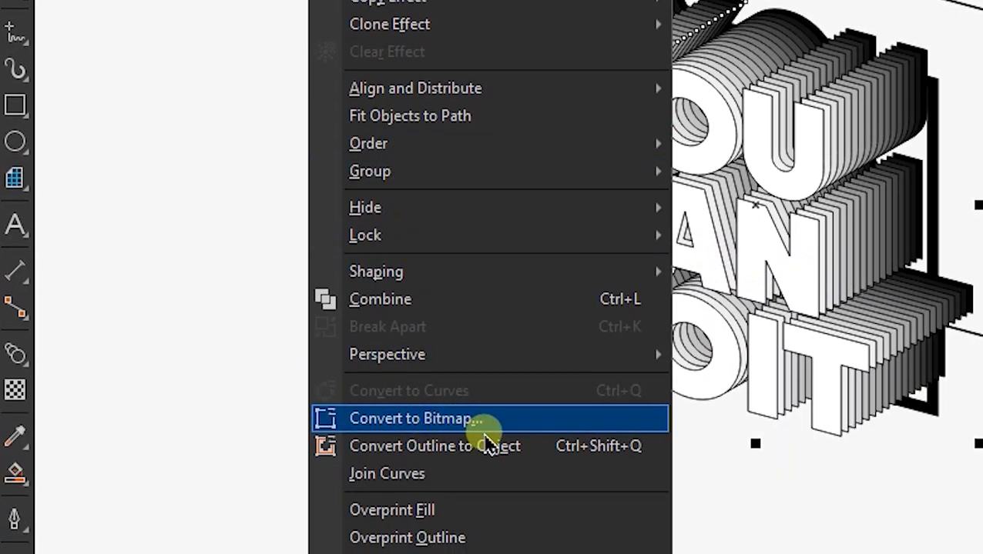
click(470, 449)
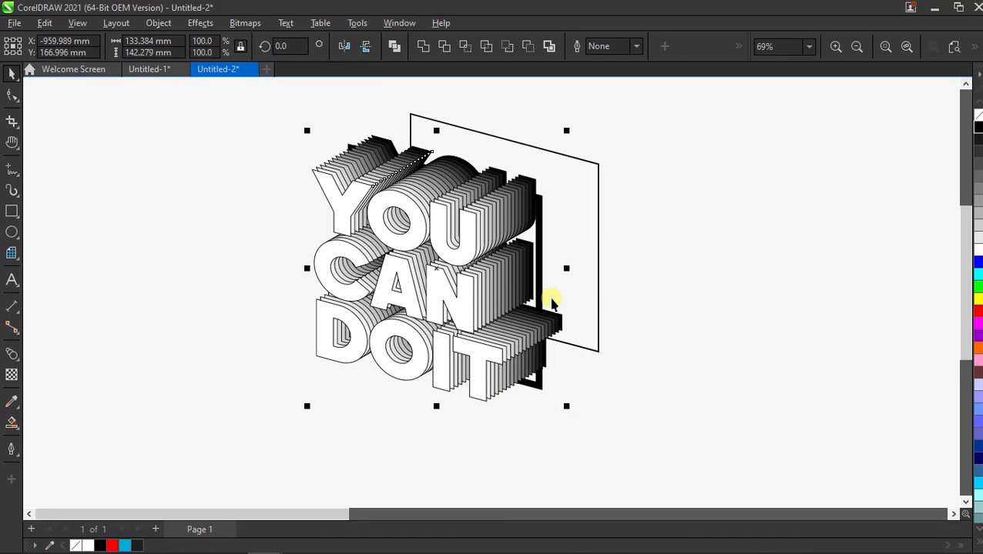
click(664, 275)
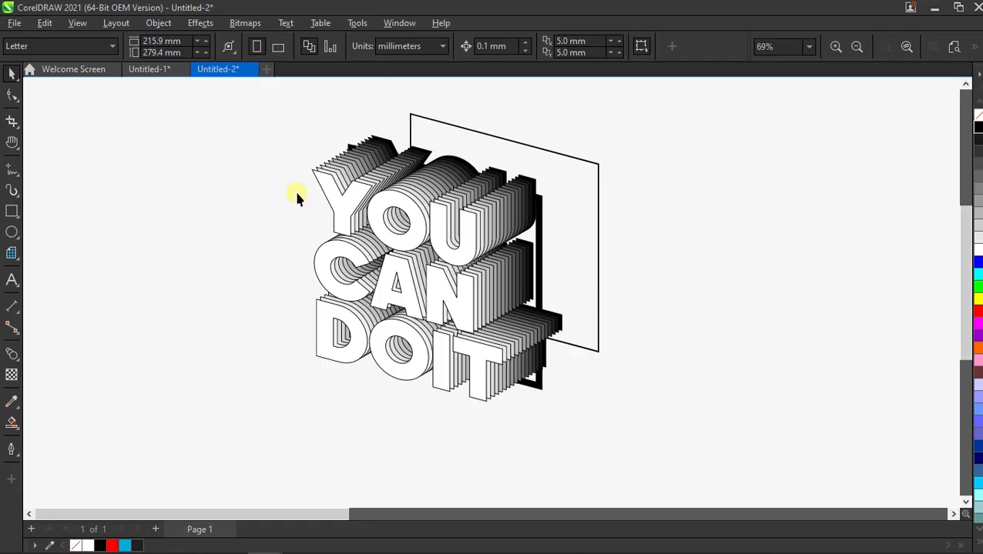
Step: Group all the stacked copies of the YOU CAN DOIT text into one object
drag(479, 291, 573, 423)
shift+click(539, 385)
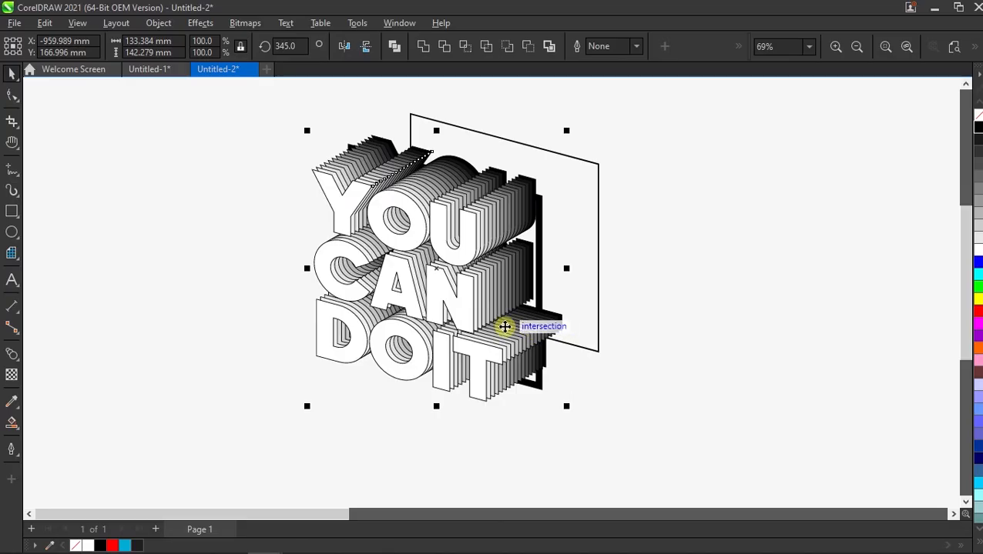
right_click(410, 266)
click(528, 207)
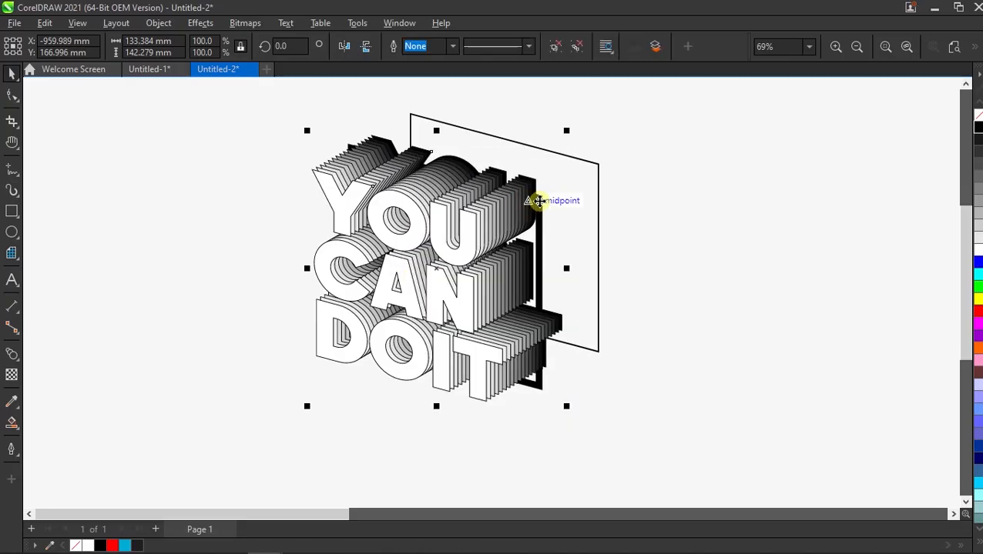
click(667, 201)
drag(496, 204, 454, 220)
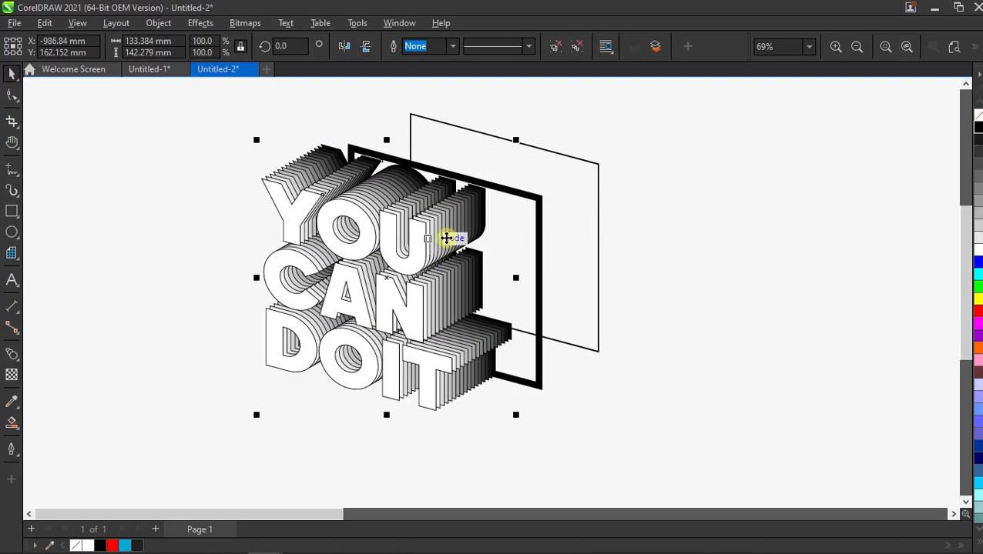
key(ctrl+z)
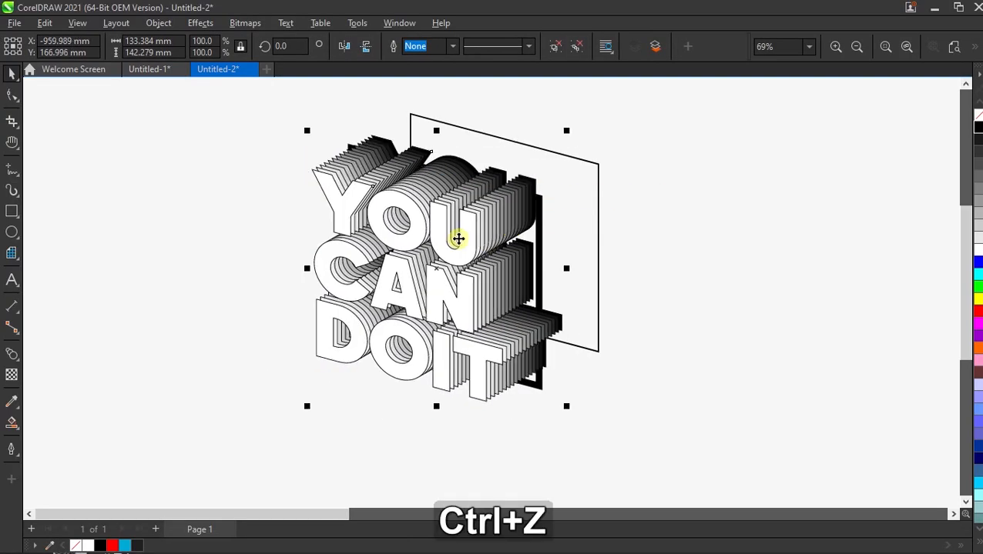
click(620, 253)
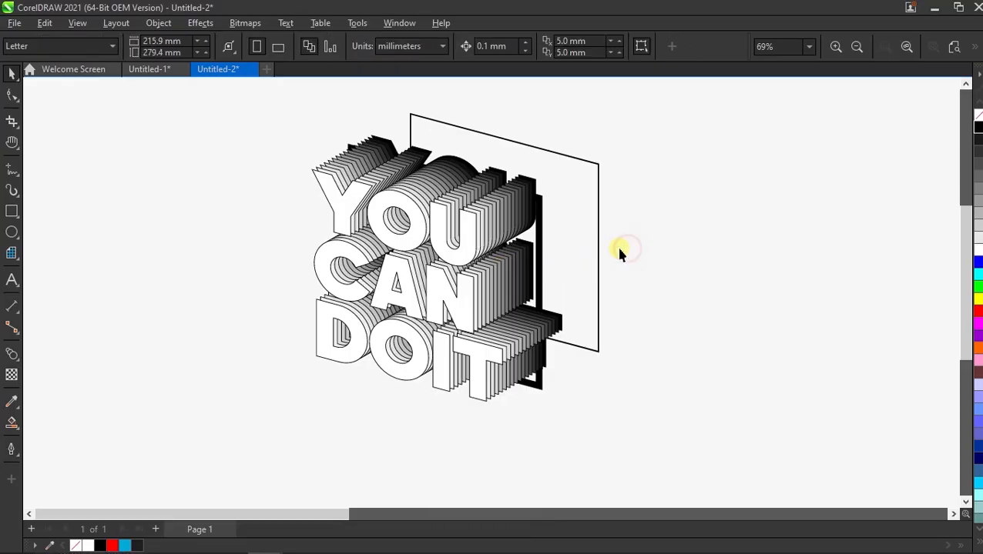
Step: Convert the outlines of the thick front frame and the thin back frame to objects
click(539, 242)
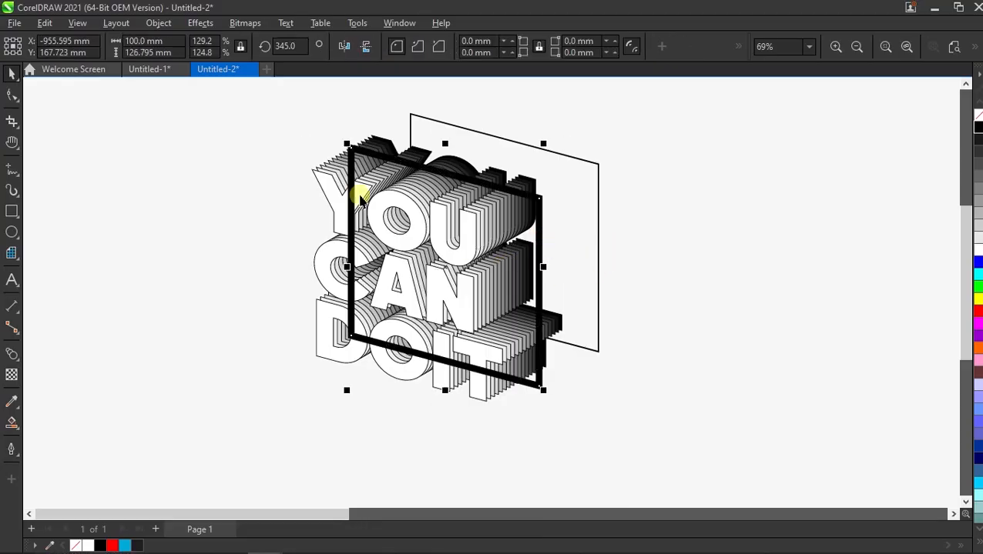
click(163, 23)
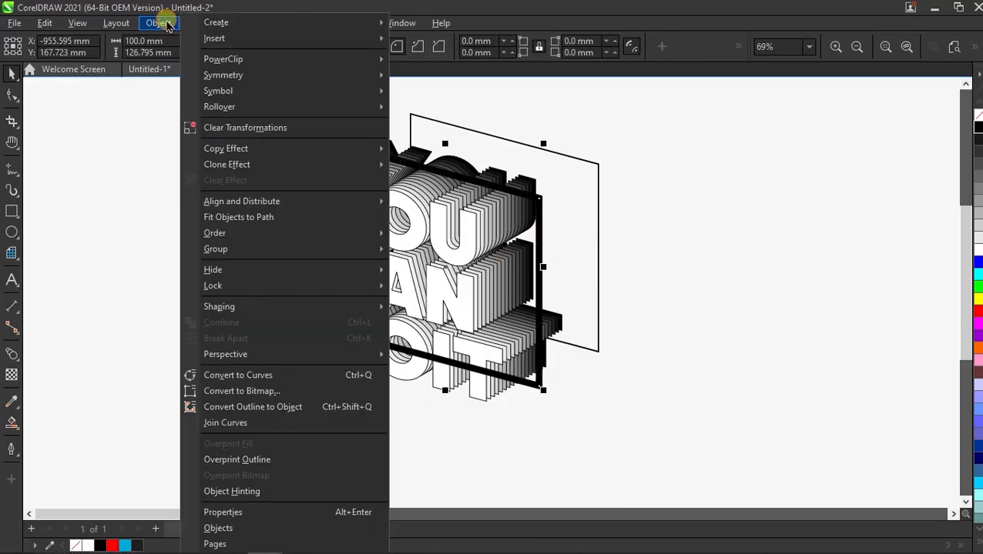
click(259, 406)
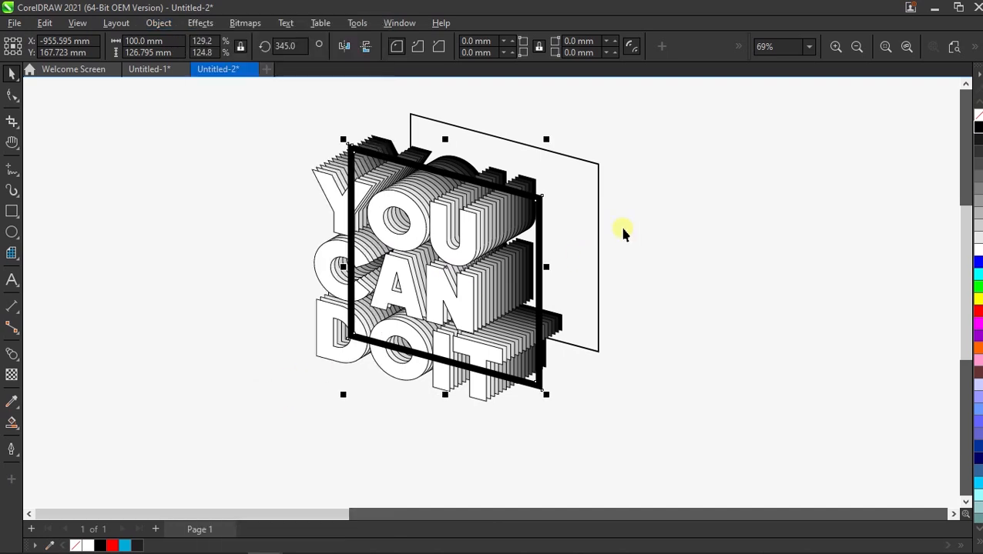
click(596, 182)
key(ctrl+shift+q)
click(503, 265)
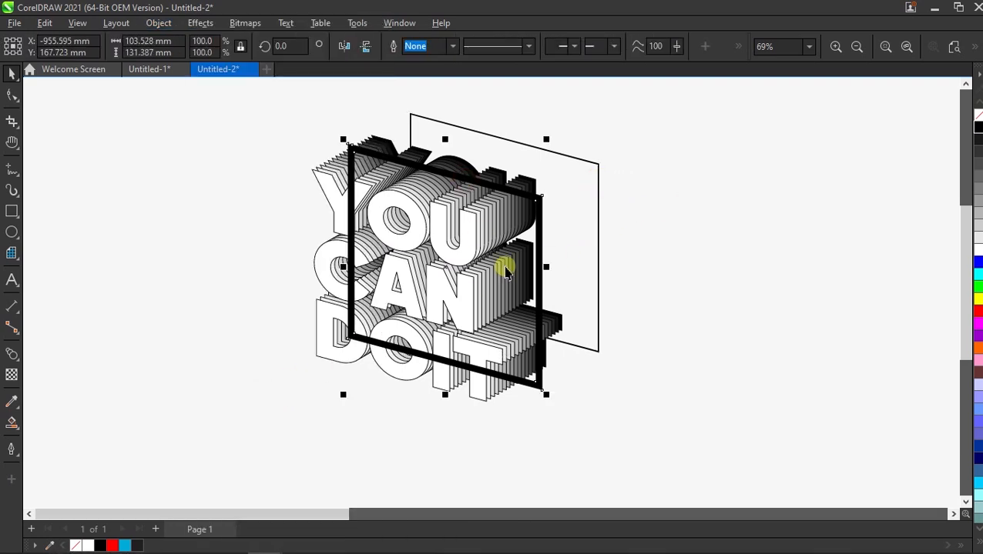
Step: Place a copy of the thick frame beside the text and fill its interior with a blue Smart Fill shape
drag(445, 265, 153, 260)
click(254, 154)
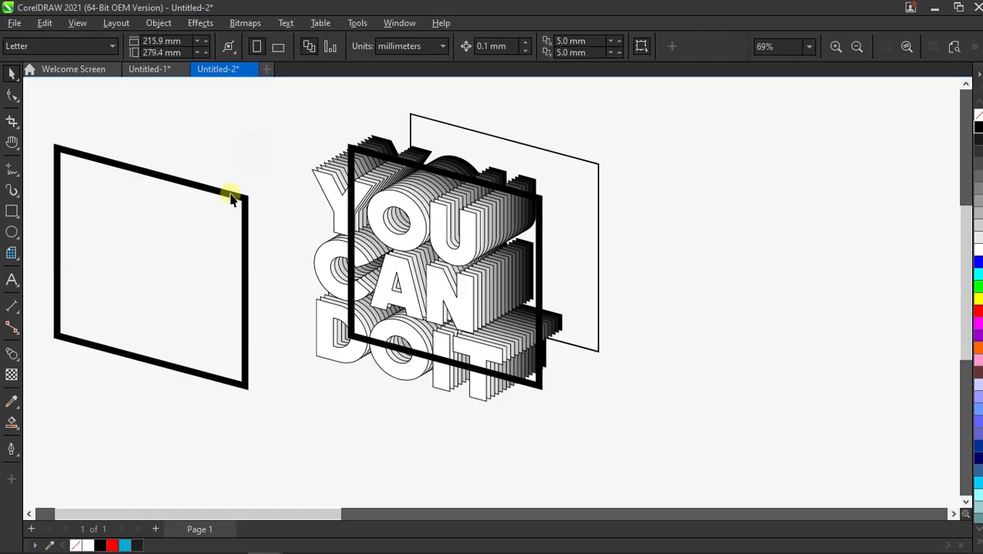
click(12, 420)
click(158, 295)
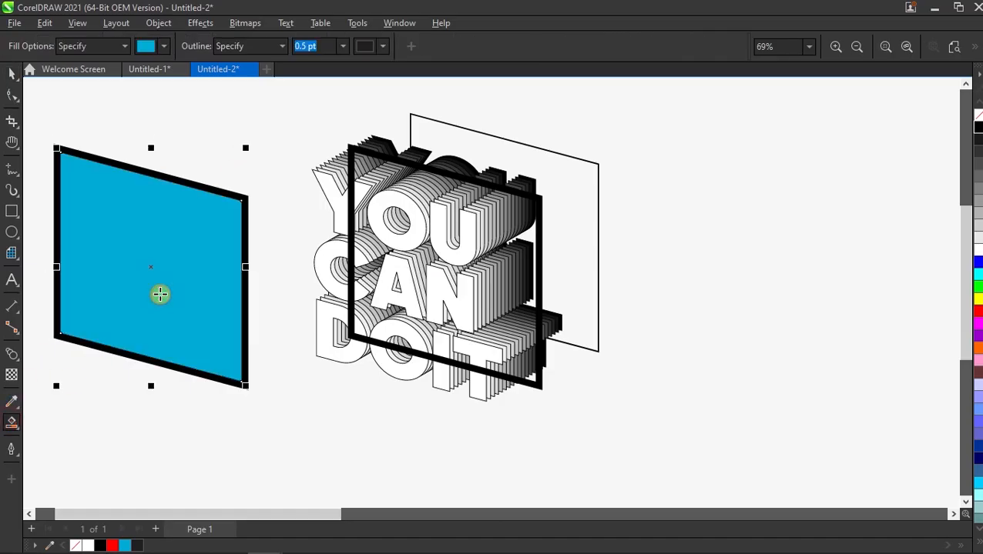
key(space)
click(300, 183)
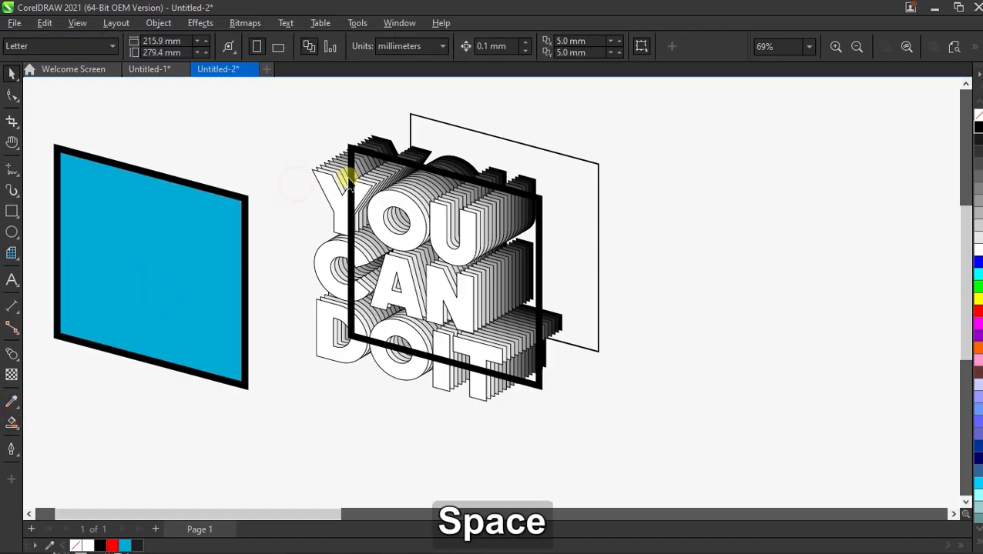
Step: Recolor the thick front frame and the thin back frame red
click(423, 171)
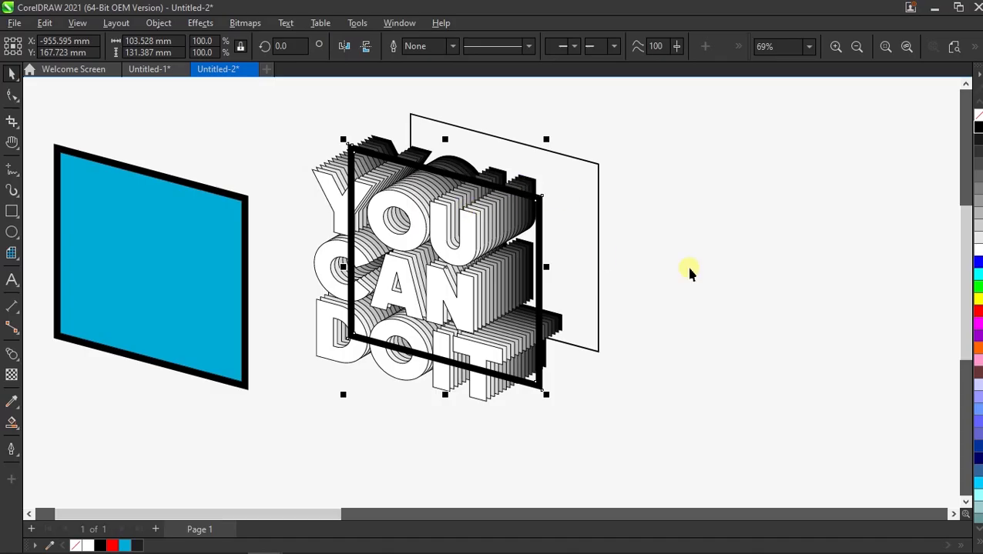
right_click(977, 312)
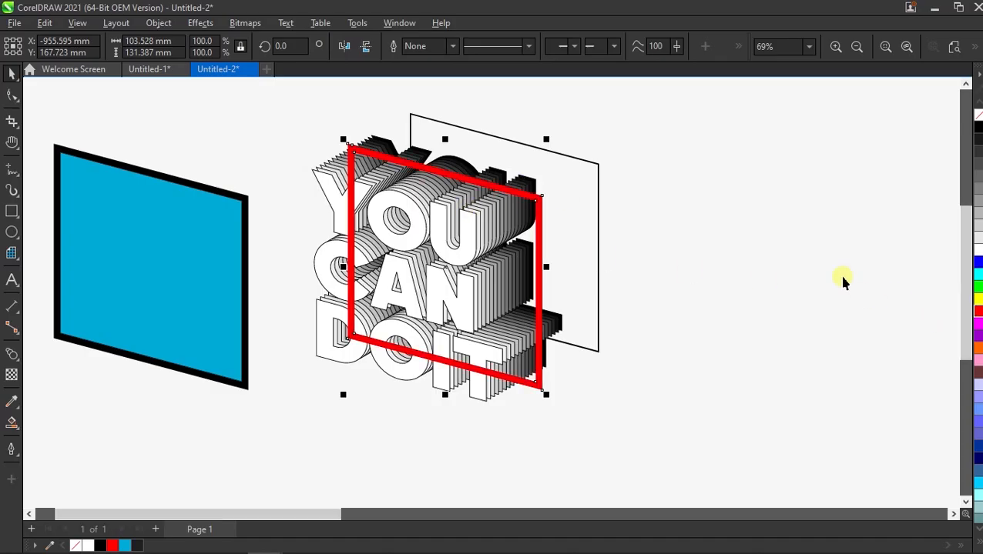
click(598, 169)
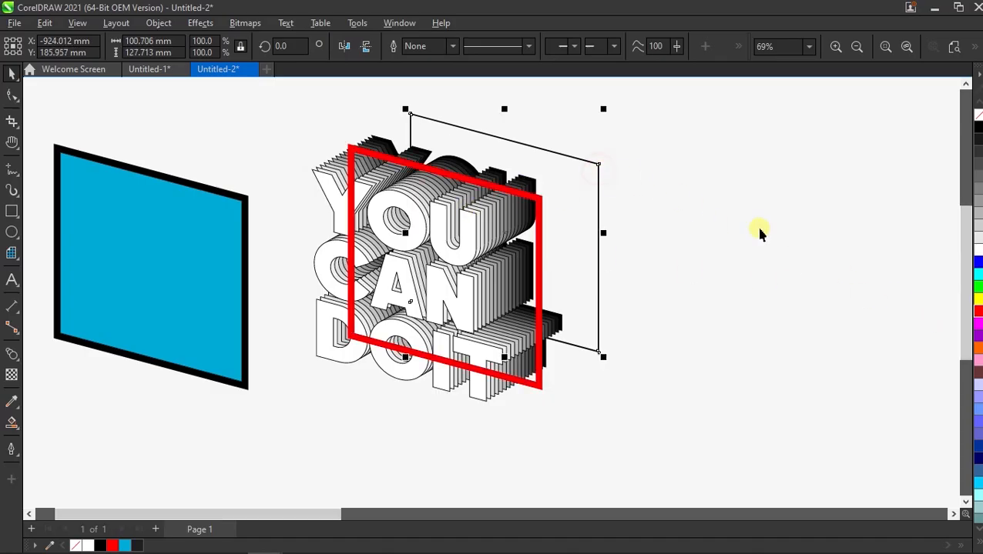
right_click(977, 312)
click(718, 282)
Step: Move the blue panel inside the thick red frame and give it a black fill with no outline
click(180, 225)
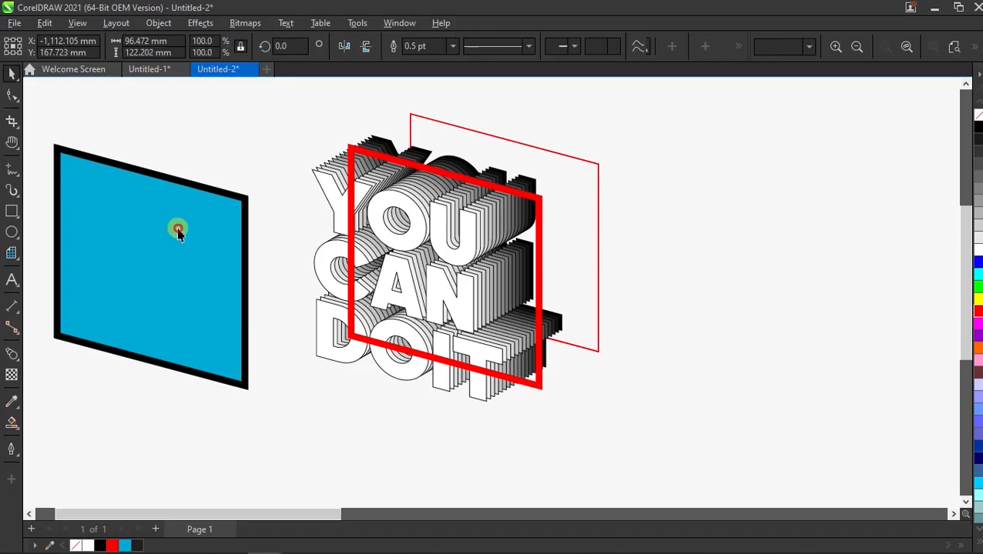
drag(241, 201, 534, 202)
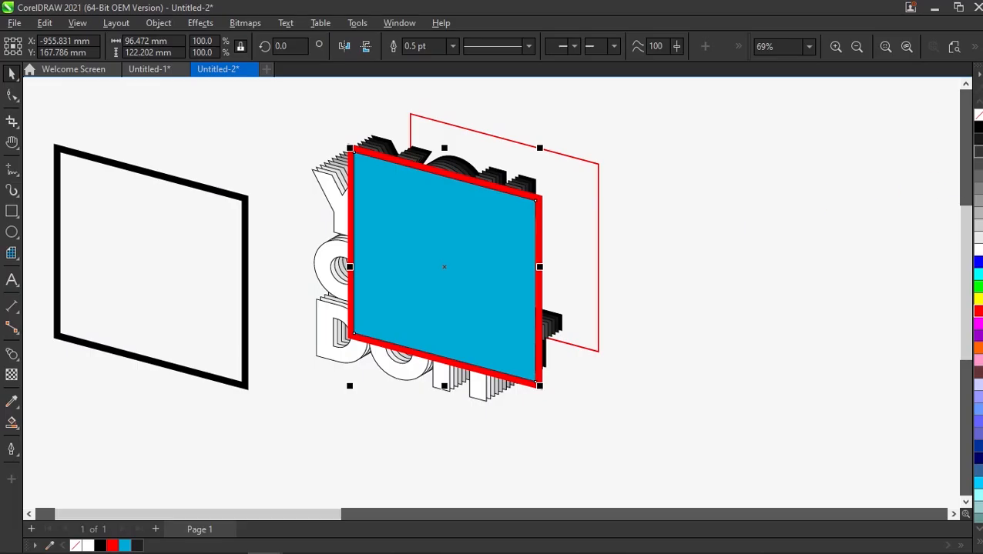
right_click(978, 116)
click(978, 128)
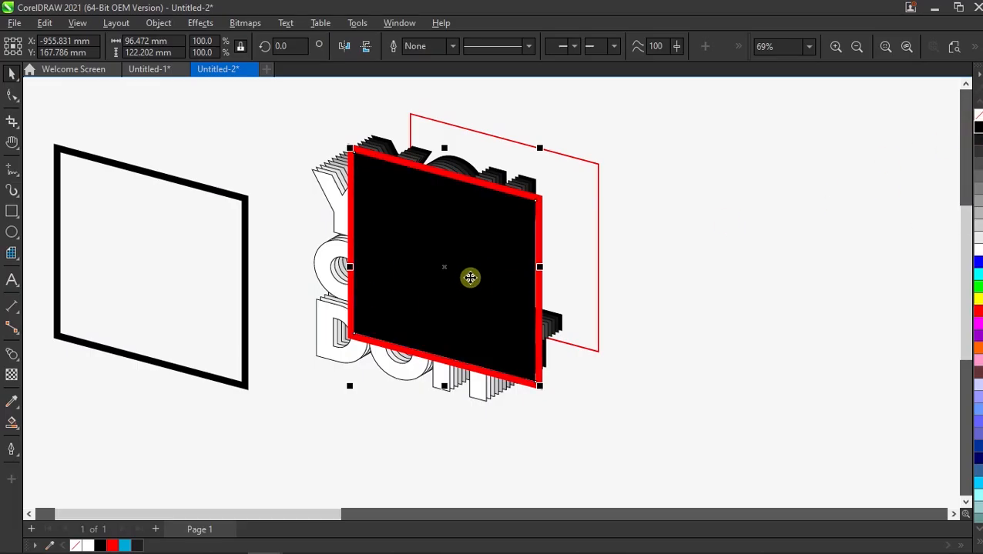
Step: Send the black panel behind the text and delete the leftover black copy of the frame
key(Page_Down)
click(245, 221)
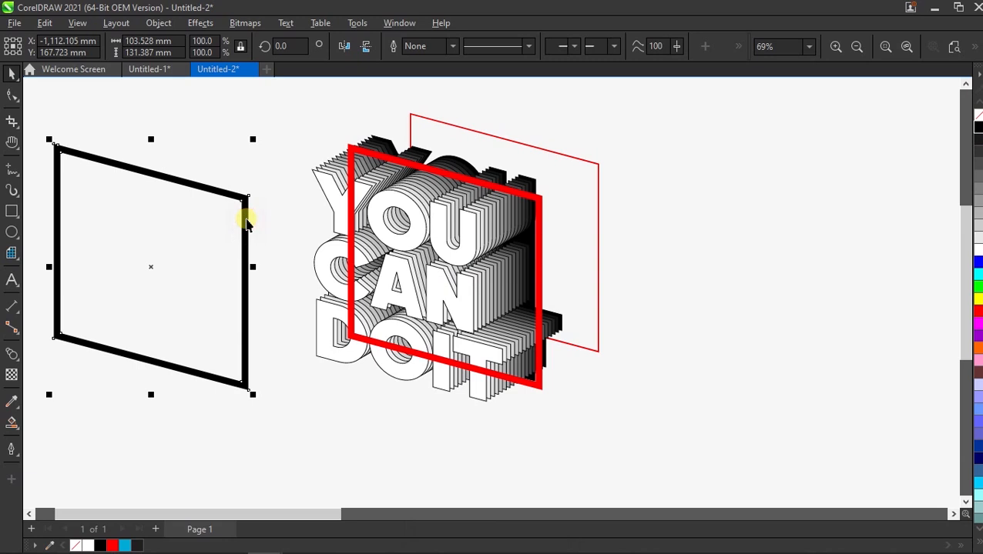
key(BackSpace)
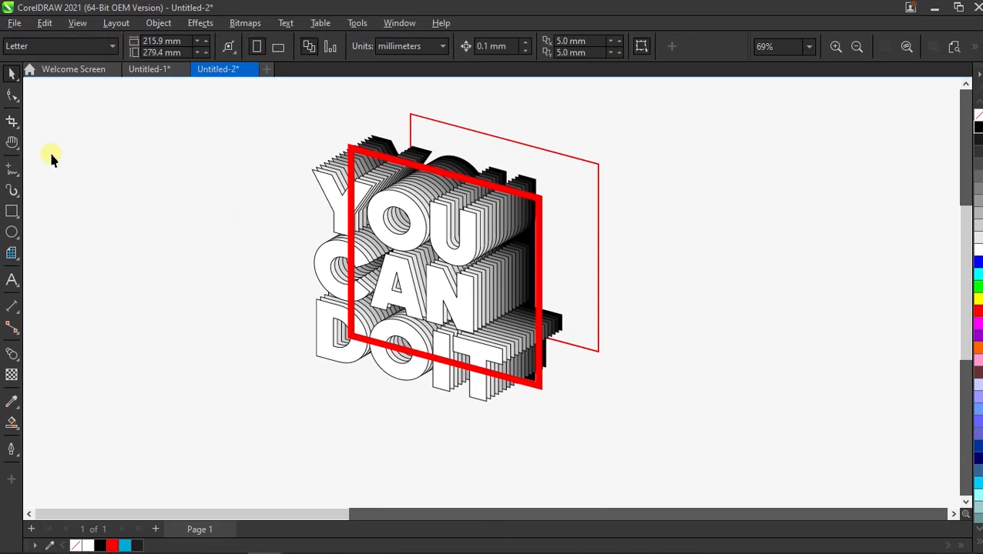
Step: Draw a closed Pen shape along the thick frame's upper and right inner edges, enclosing the text parts that stick out beyond them
click(11, 168)
click(79, 217)
scroll(567, 422, up, 1)
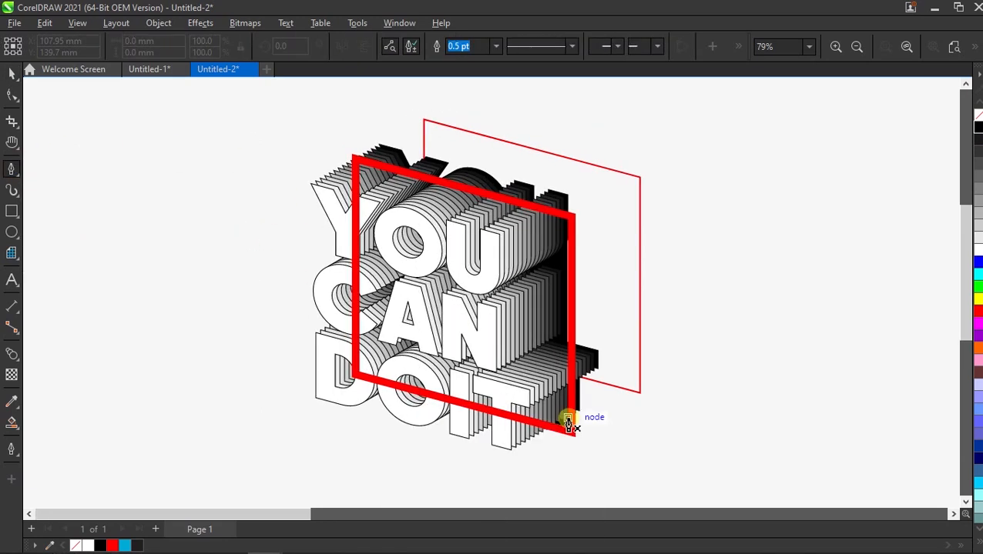
click(567, 422)
click(571, 218)
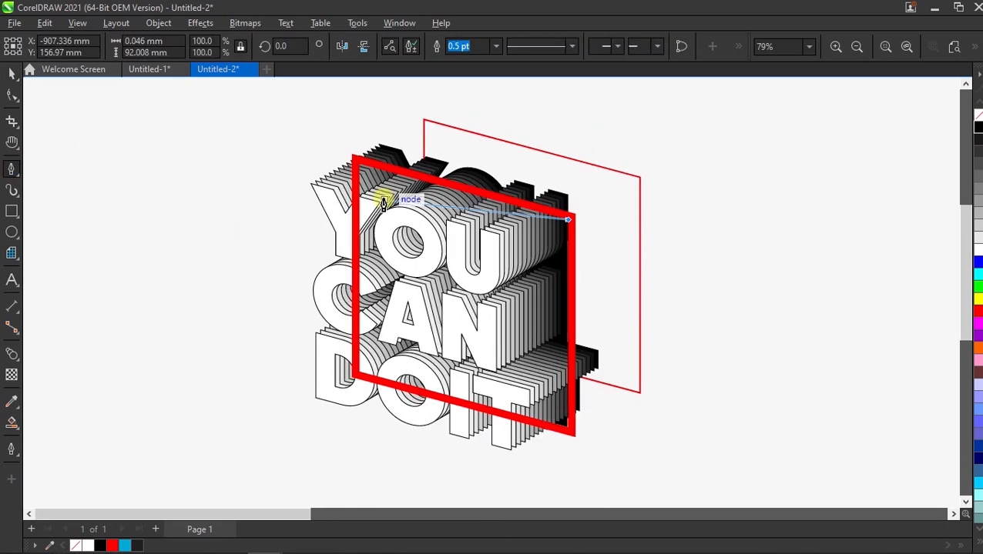
click(359, 163)
click(311, 143)
click(374, 108)
click(579, 118)
click(621, 255)
click(609, 448)
click(567, 450)
click(568, 423)
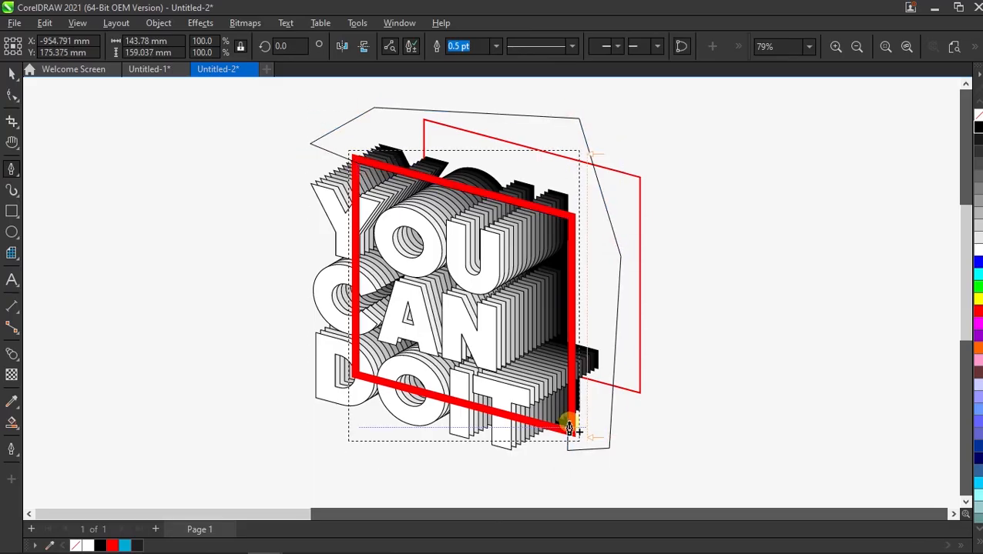
Step: Cut the Pen shape out of the grouped text with Back Minus Front and bring the text in front of the red frame
key(space)
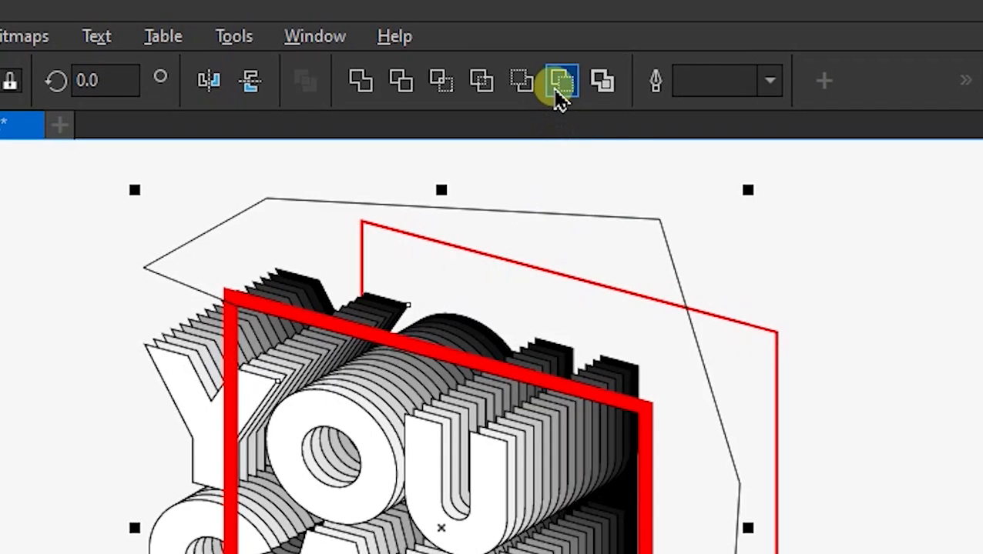
click(561, 83)
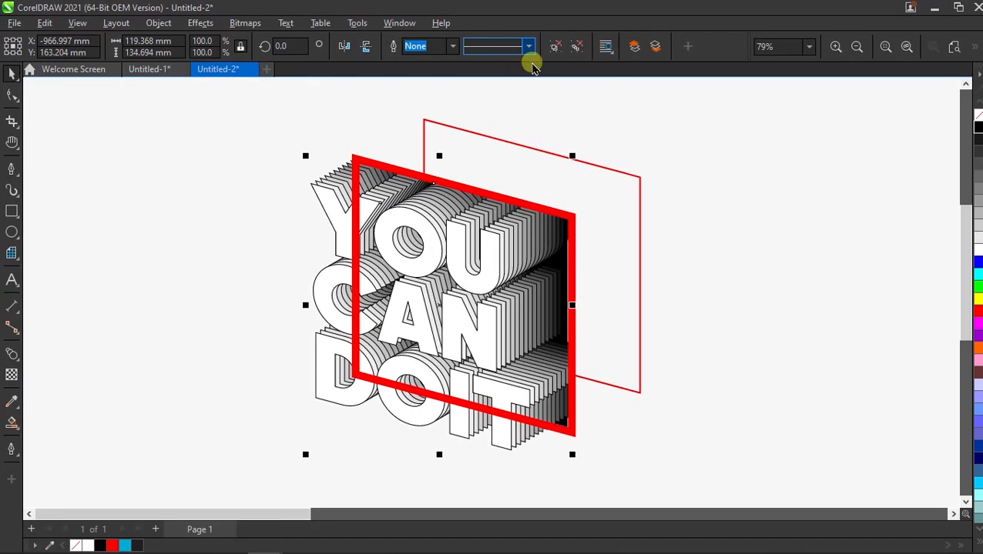
click(647, 152)
click(336, 188)
key(shift+Page_Up)
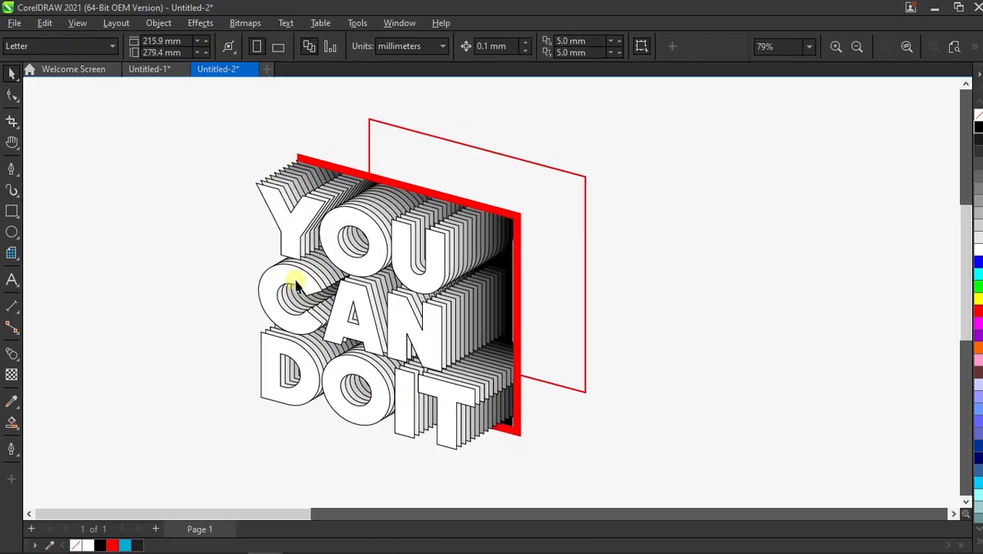
Step: Blend the thin back frame into the thick front frame with 15 steps
click(12, 355)
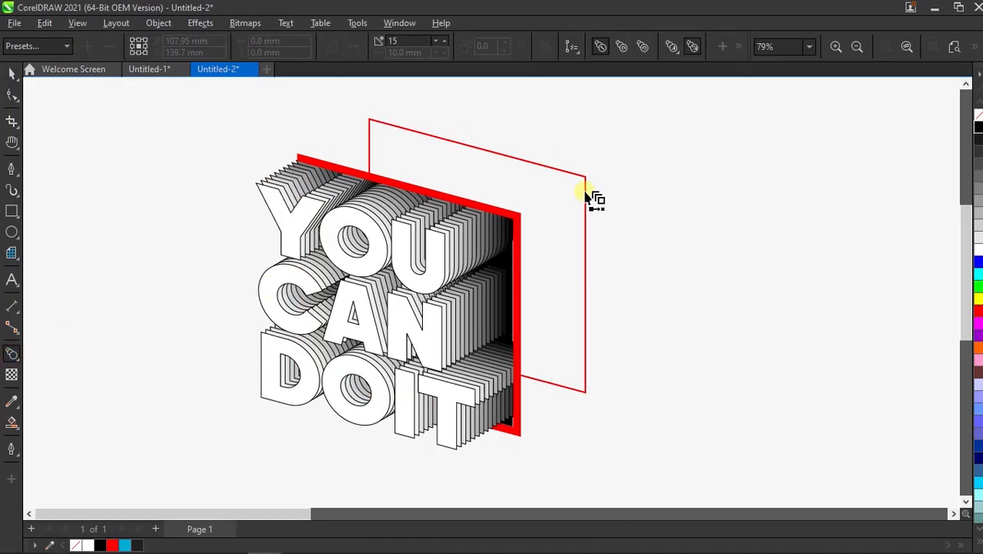
drag(590, 198, 524, 223)
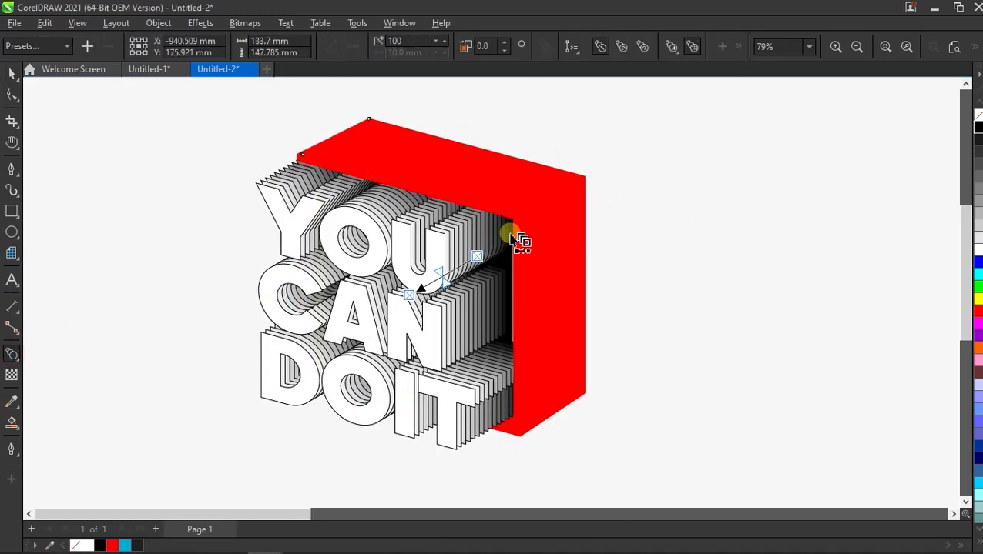
click(373, 41)
key(BackSpace)
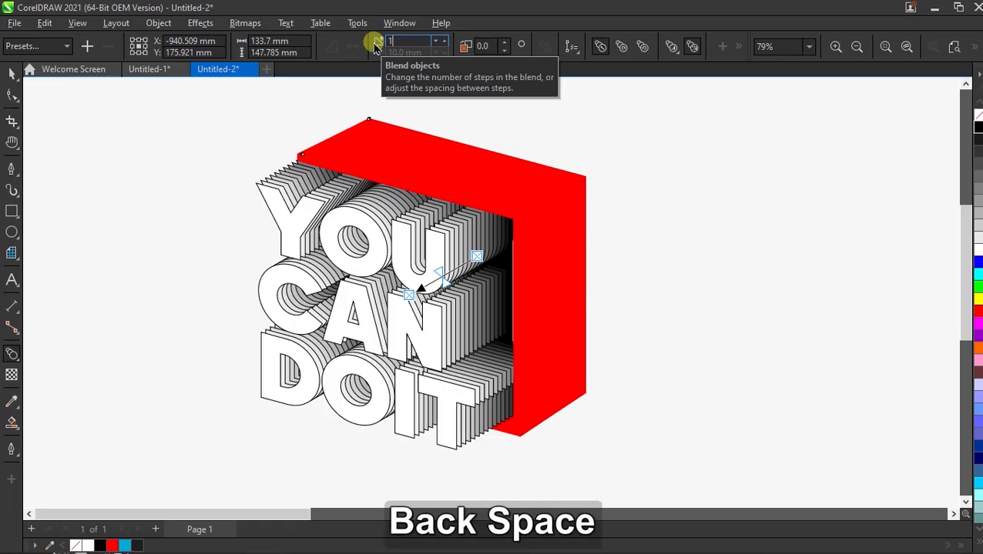
text(15)
key(Return)
click(12, 73)
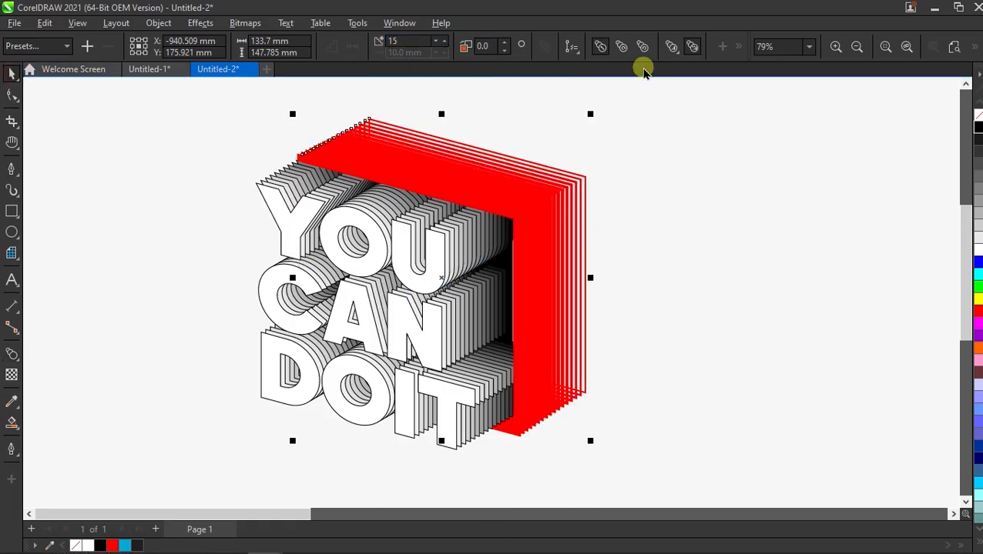
Step: Adjust the object acceleration of the red frame blend
click(673, 48)
click(764, 98)
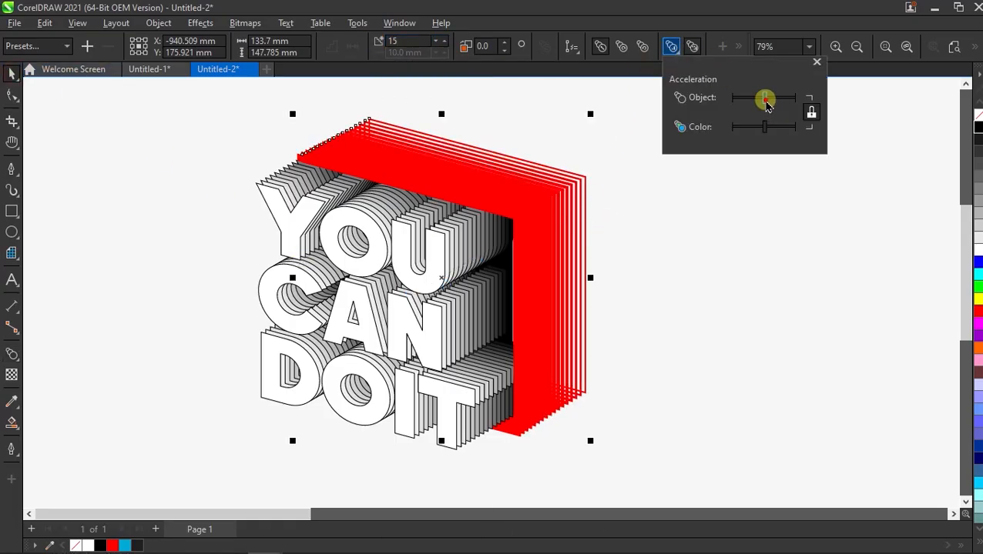
drag(767, 104, 764, 105)
click(581, 231)
Step: Draw a background rectangle about 385 by 196 mm around the whole artwork
scroll(542, 255, down, 1)
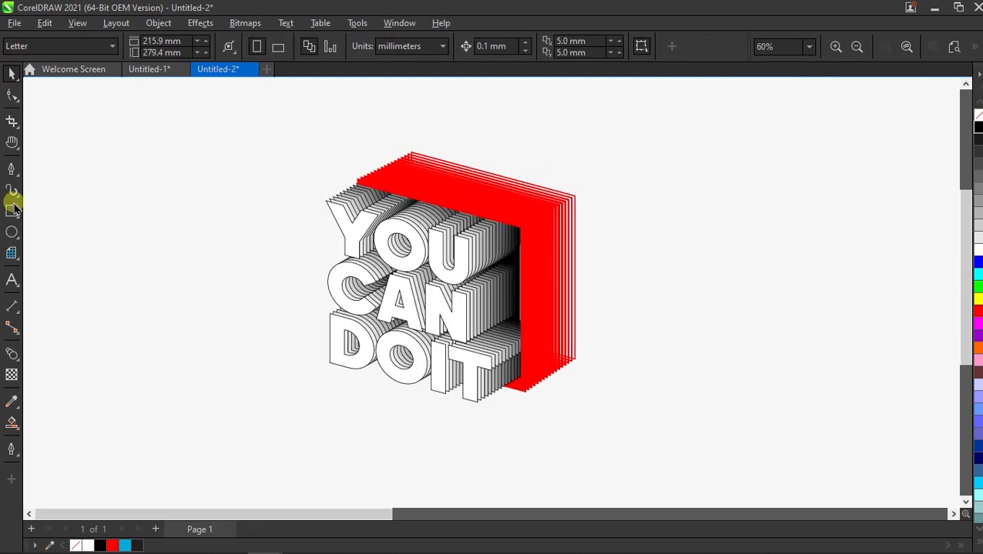
click(12, 209)
drag(259, 111, 798, 432)
key(space)
drag(253, 272, 163, 272)
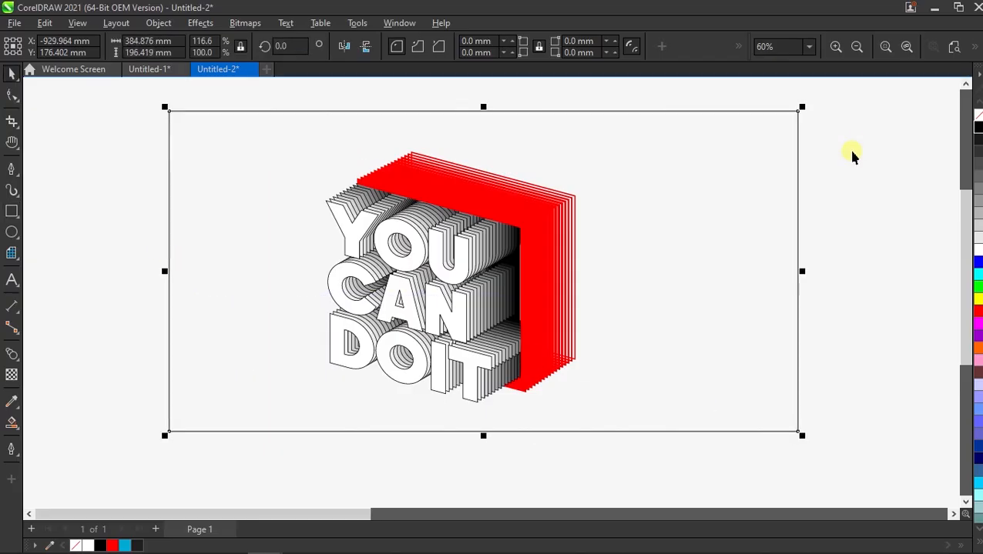
Step: Group the text, the black panel and the blended red frame together, leaving out the background rectangle
drag(857, 139, 363, 391)
drag(276, 444, 276, 444)
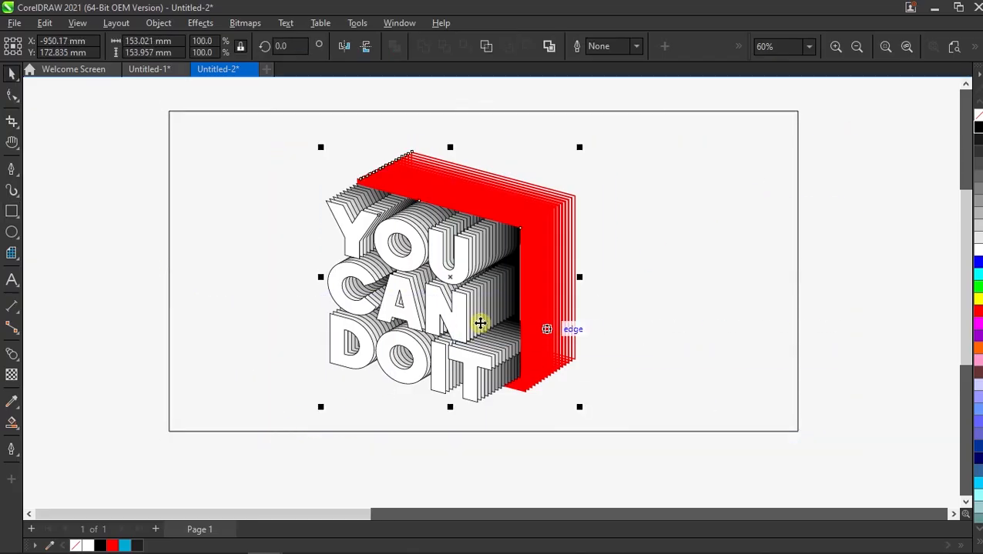
key(ctrl+g)
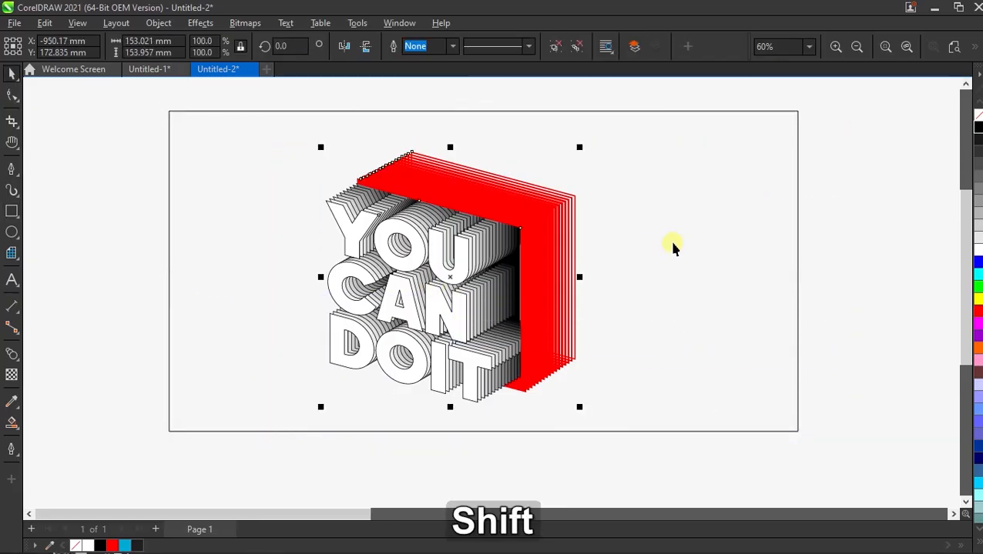
Step: Centre the grouped artwork horizontally and vertically on the background rectangle
shift+click(672, 243)
key(e)
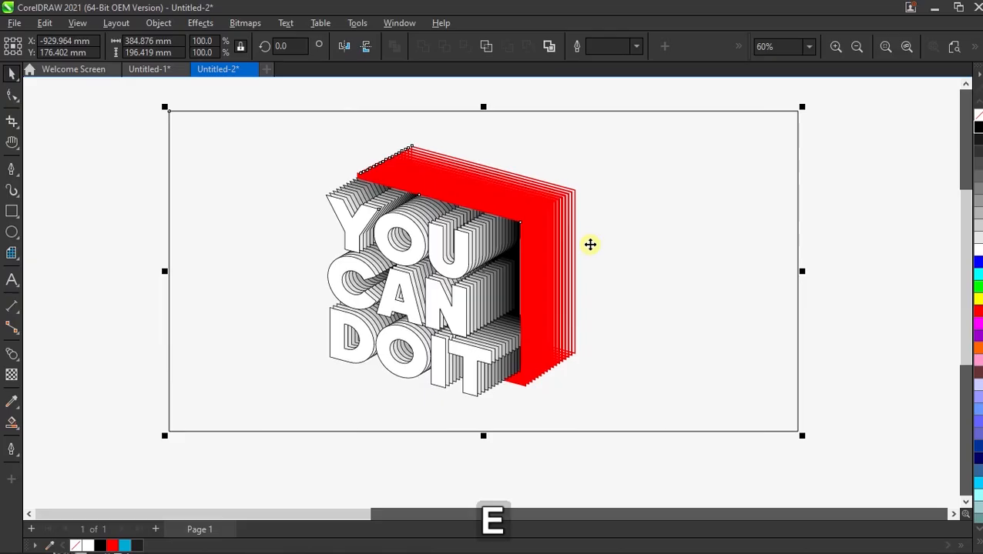
key(c)
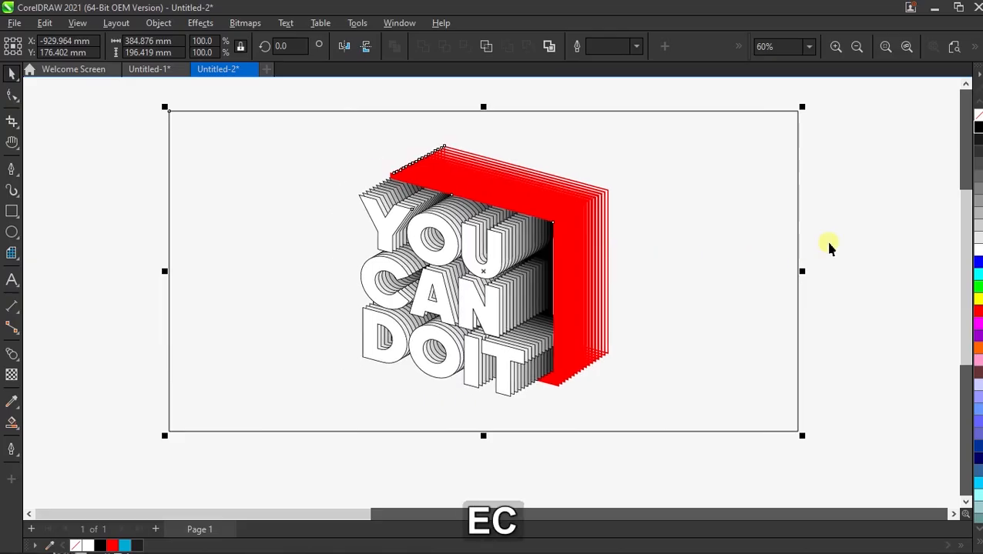
click(854, 237)
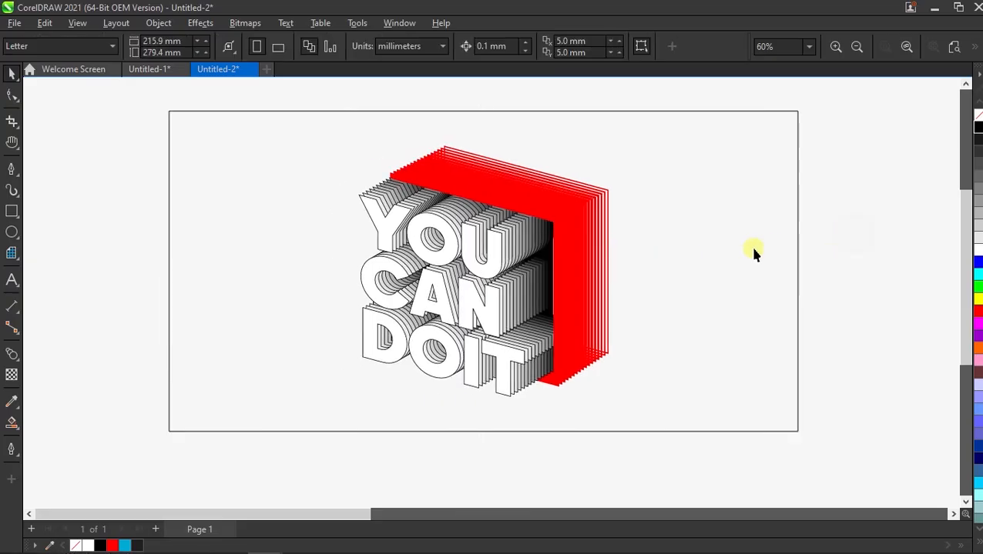
Step: Fill the background rectangle with black and send it behind the grouped artwork
click(753, 252)
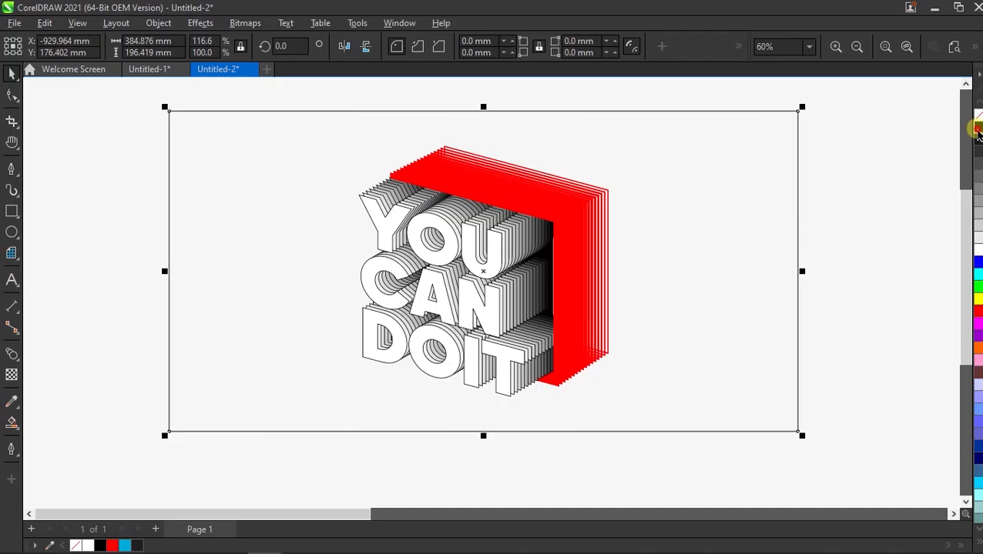
click(976, 129)
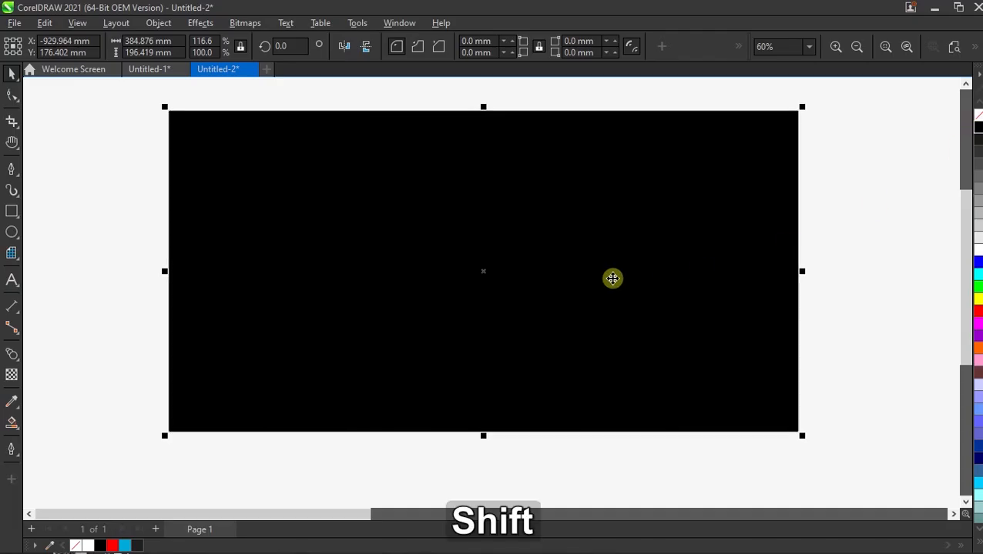
key(shift+Page_Down)
Step: Deselect the background and show the finished artwork in a full-screen preview
key(F4)
click(921, 182)
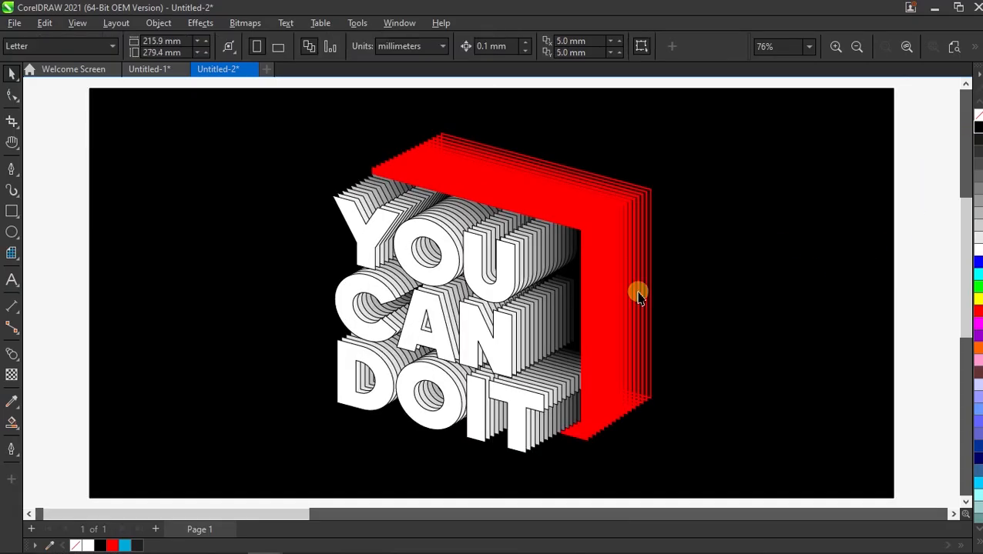
right_click(903, 140)
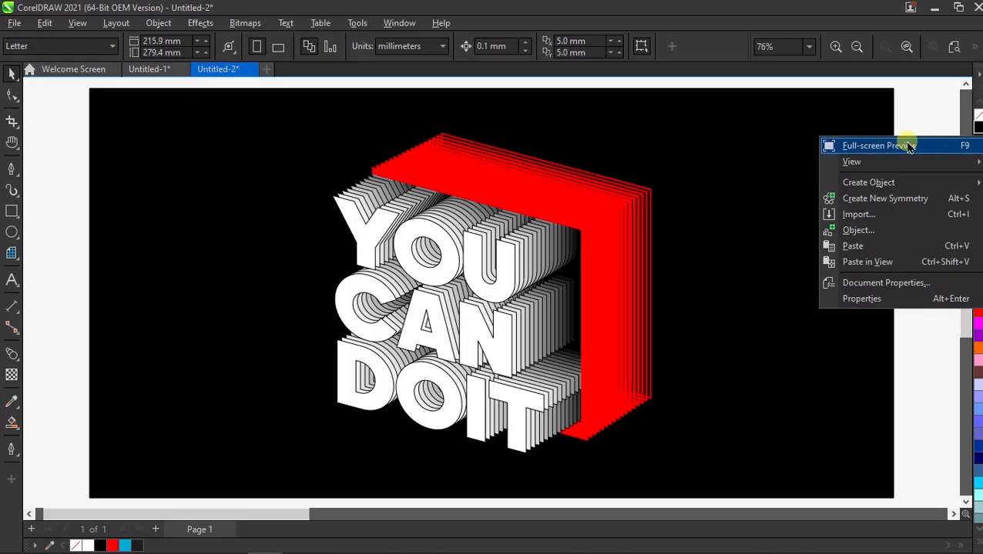
click(878, 146)
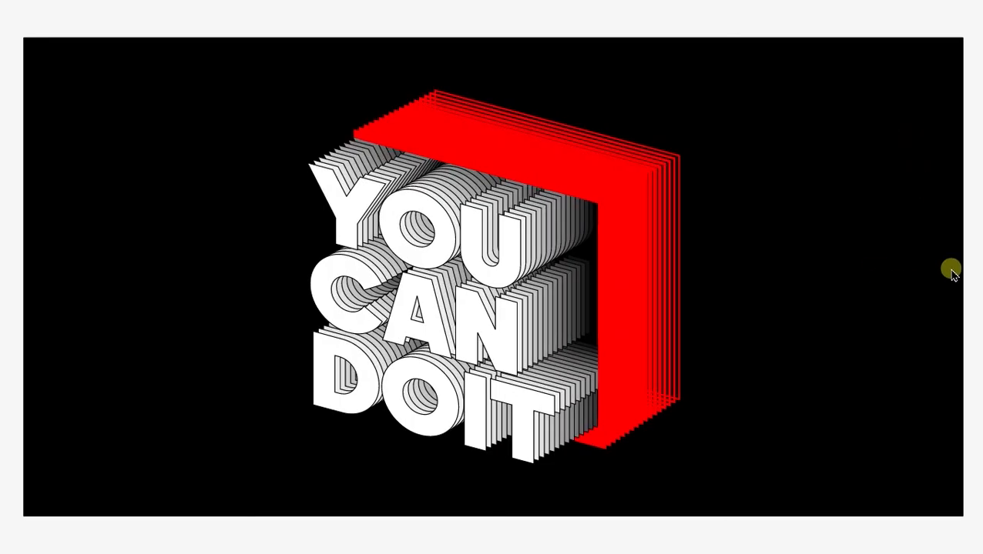